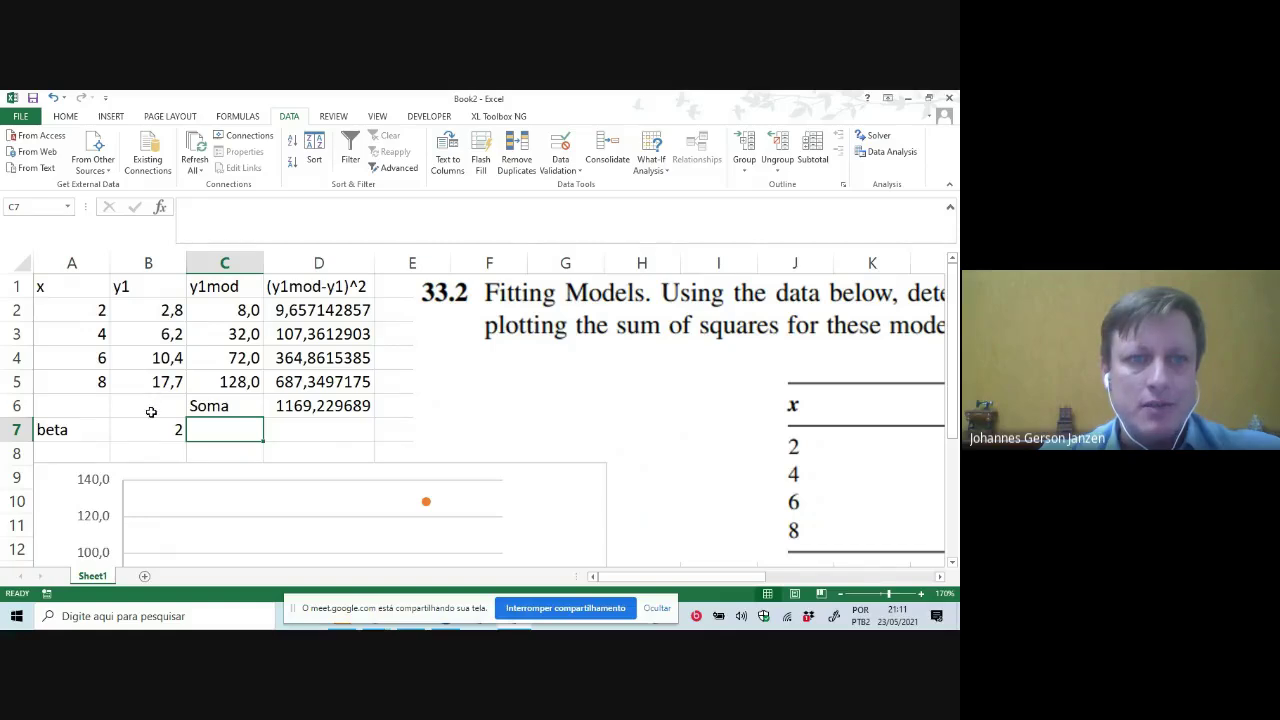
Examine the scatter chart that compares the measured y1 points with the model points
click(150, 410)
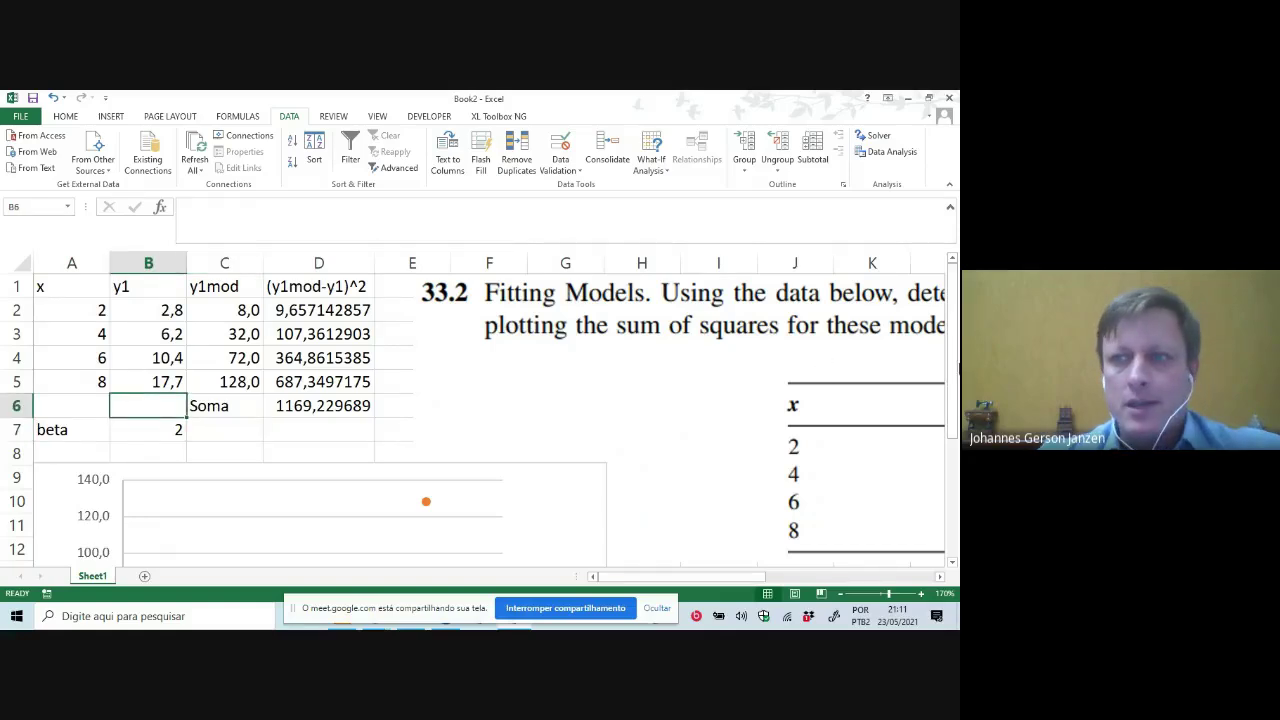
drag(955, 390, 957, 495)
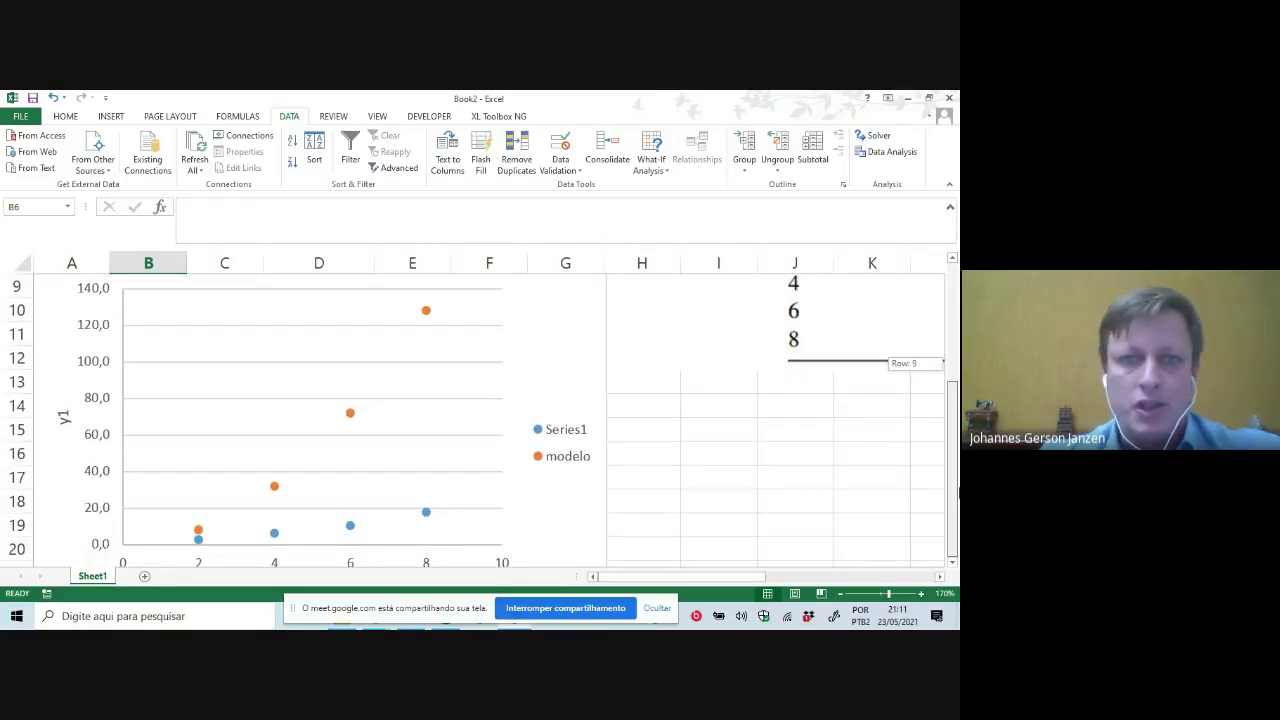
drag(957, 487, 956, 380)
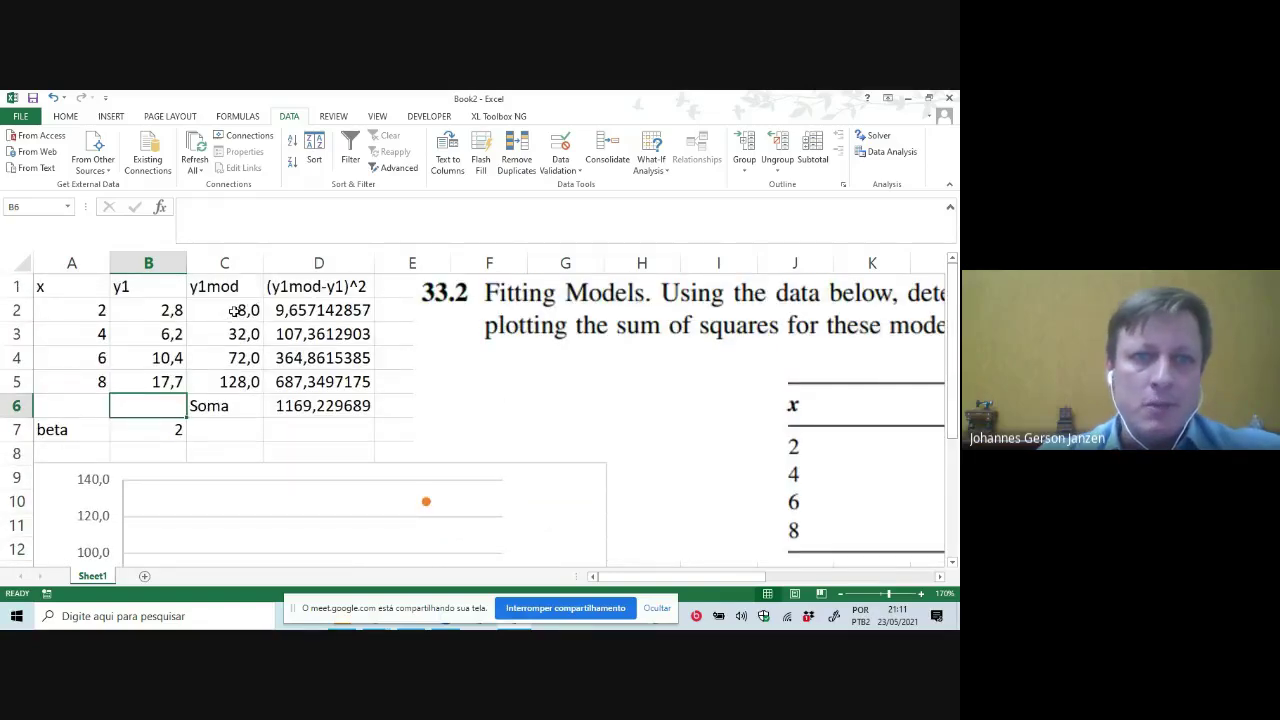
Inspect the y1mod formulas in C2 and C3 and the cells they reference
click(234, 311)
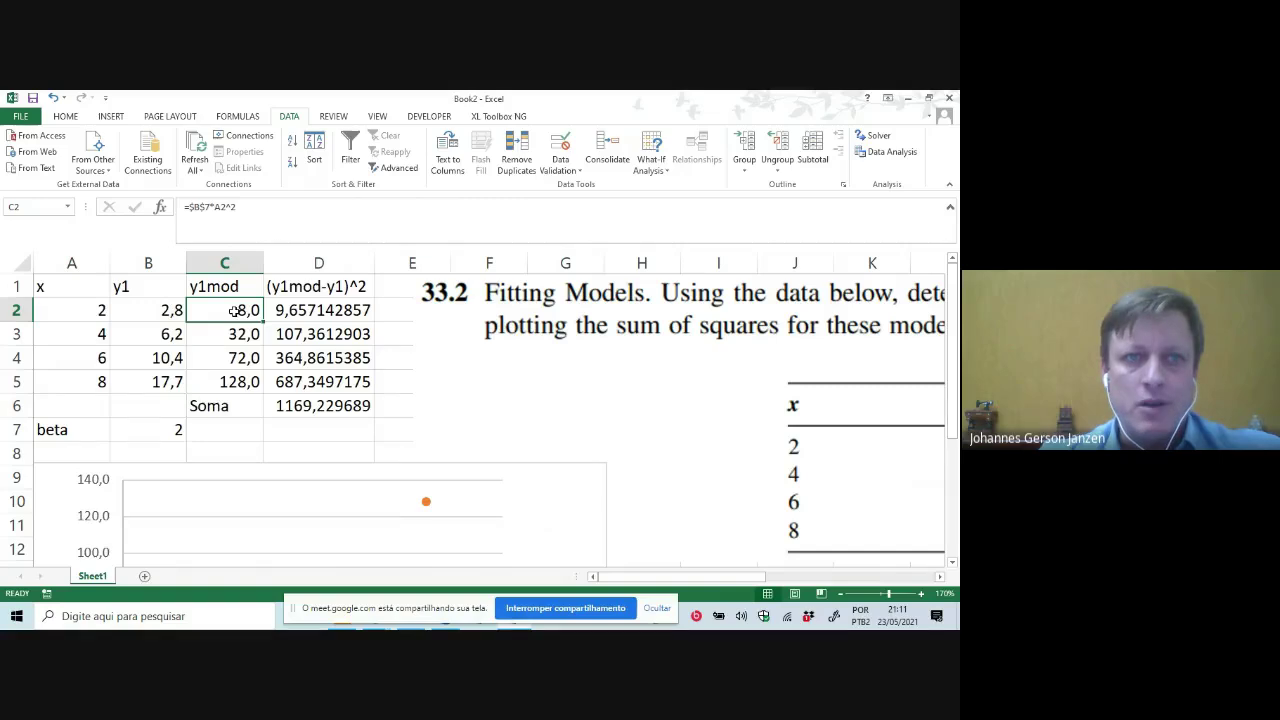
click(206, 207)
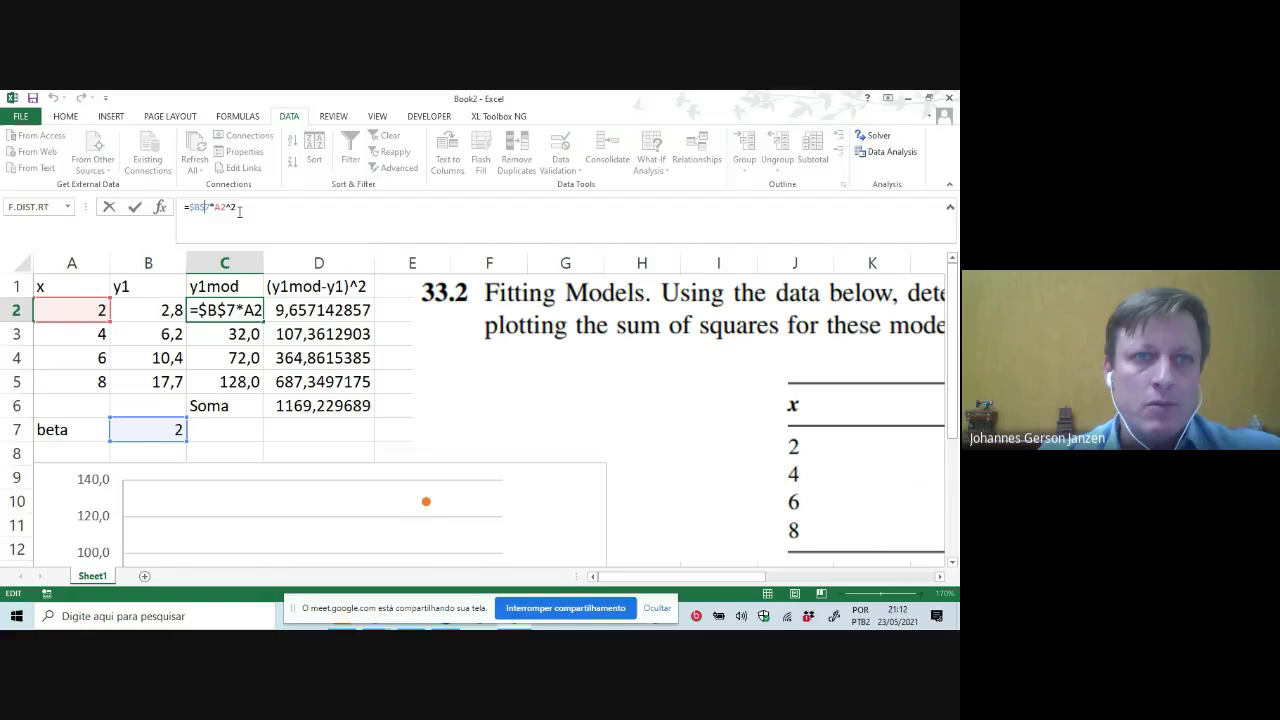
key(Return)
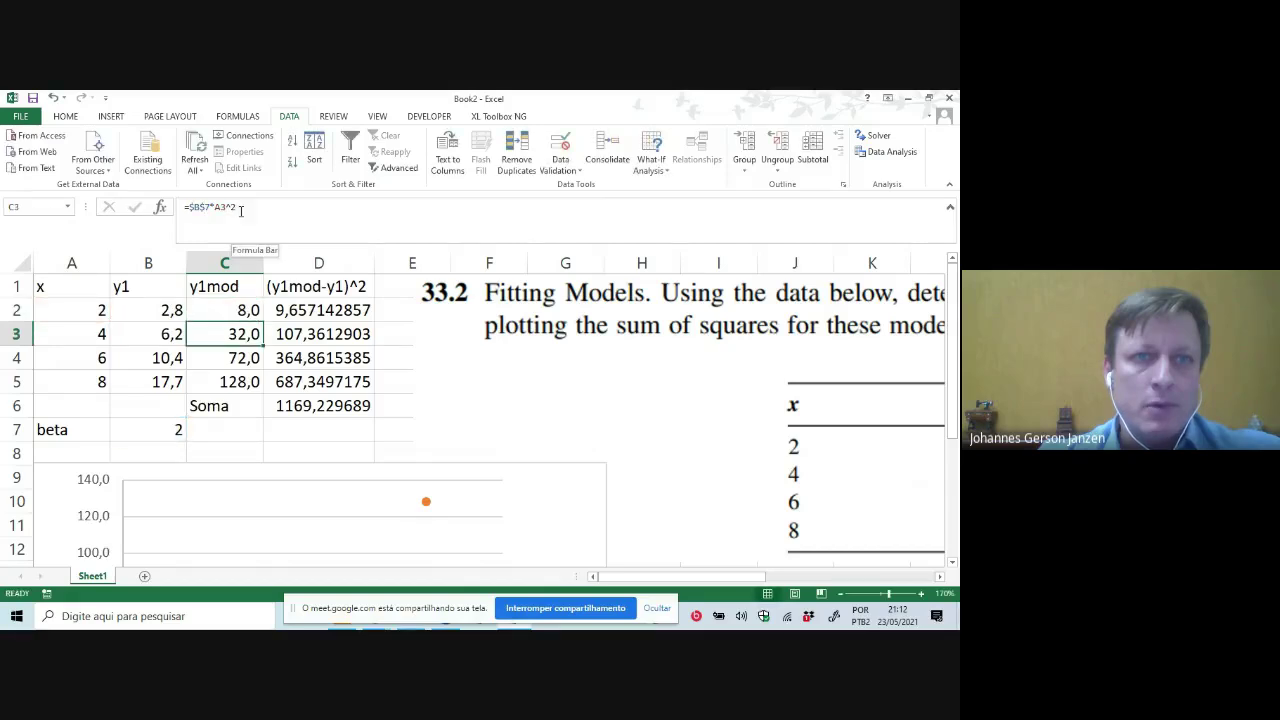
click(242, 208)
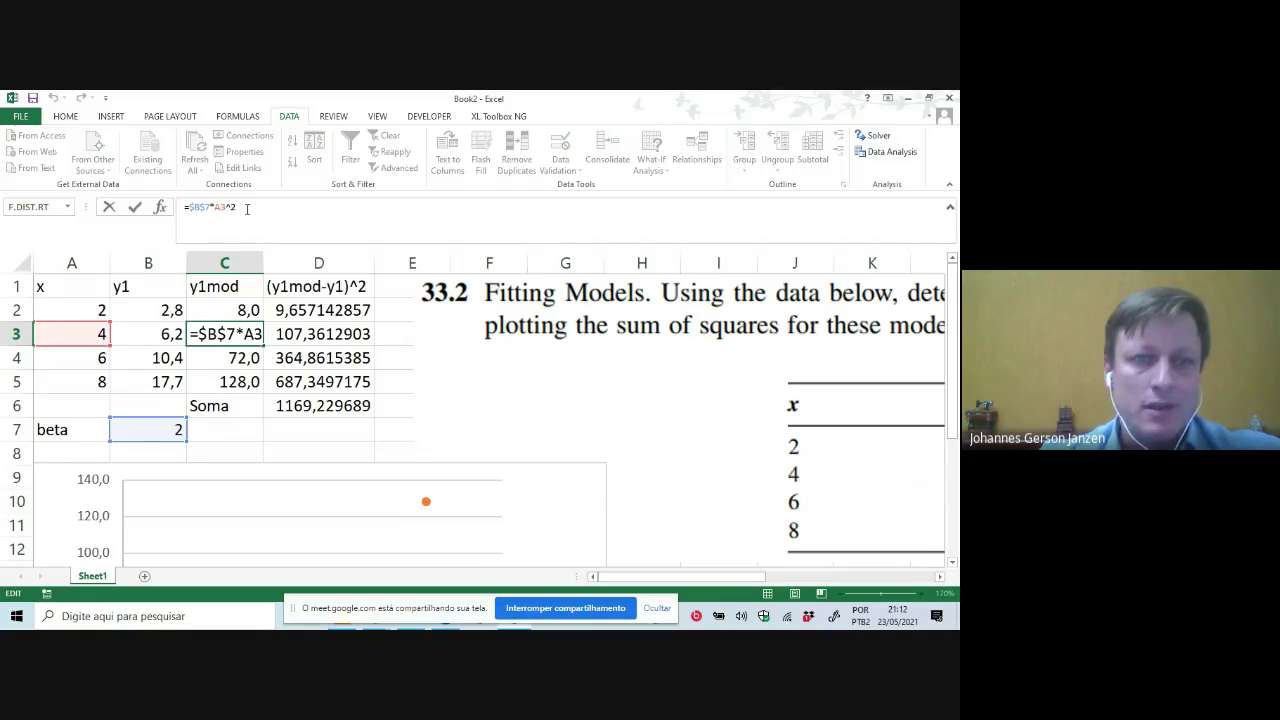
key(Return)
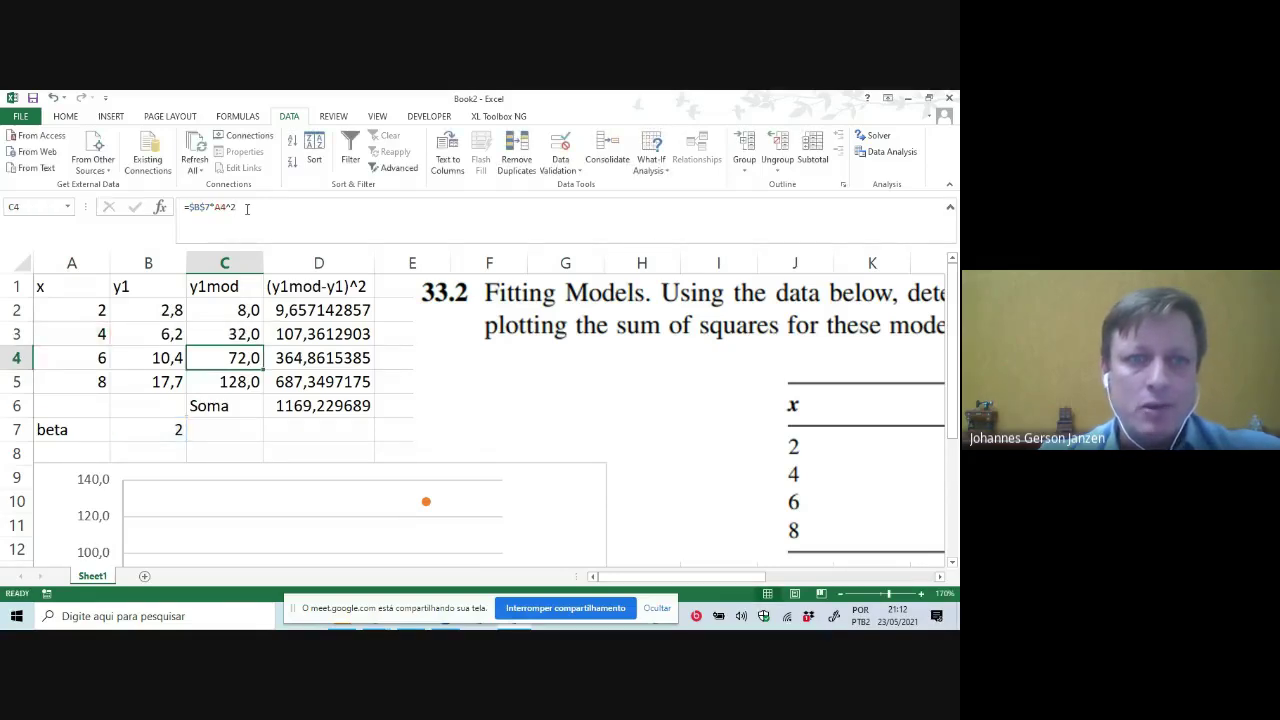
Compare the measured y1 values in column B with the y1mod values in column C, row by row
key(Down)
key(Up)
key(Up)
key(Up)
key(Left)
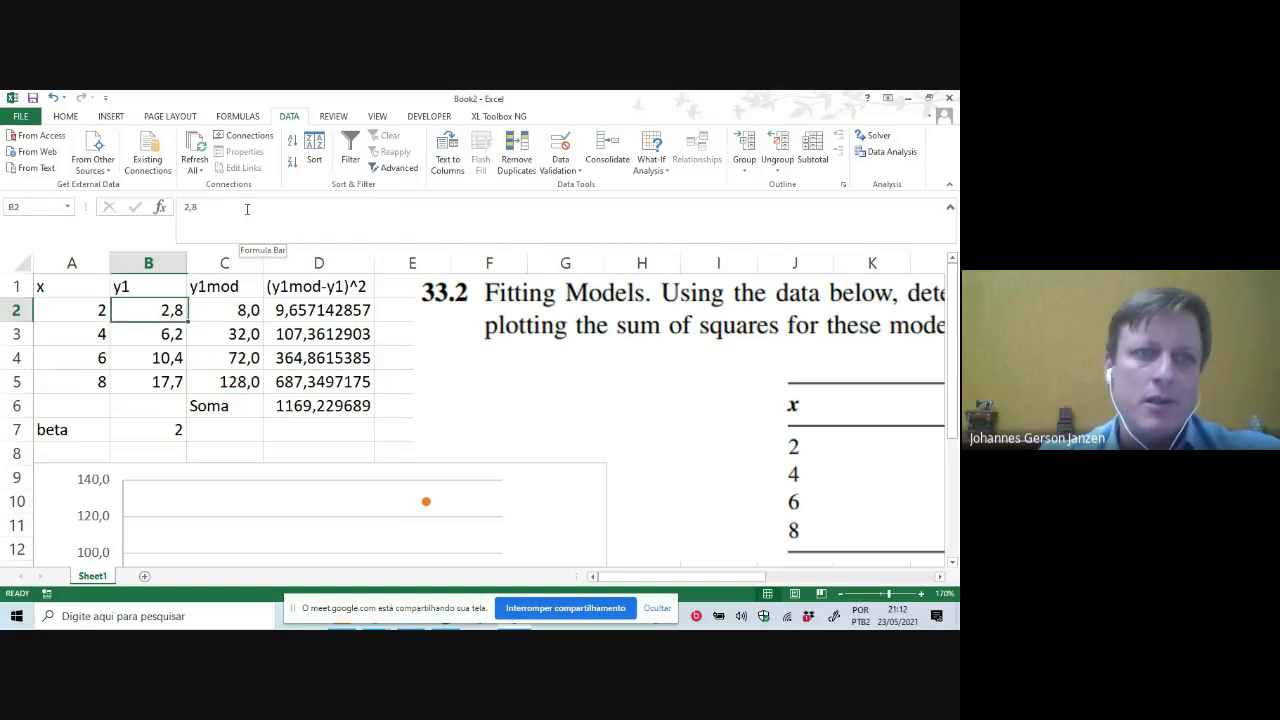
key(Right)
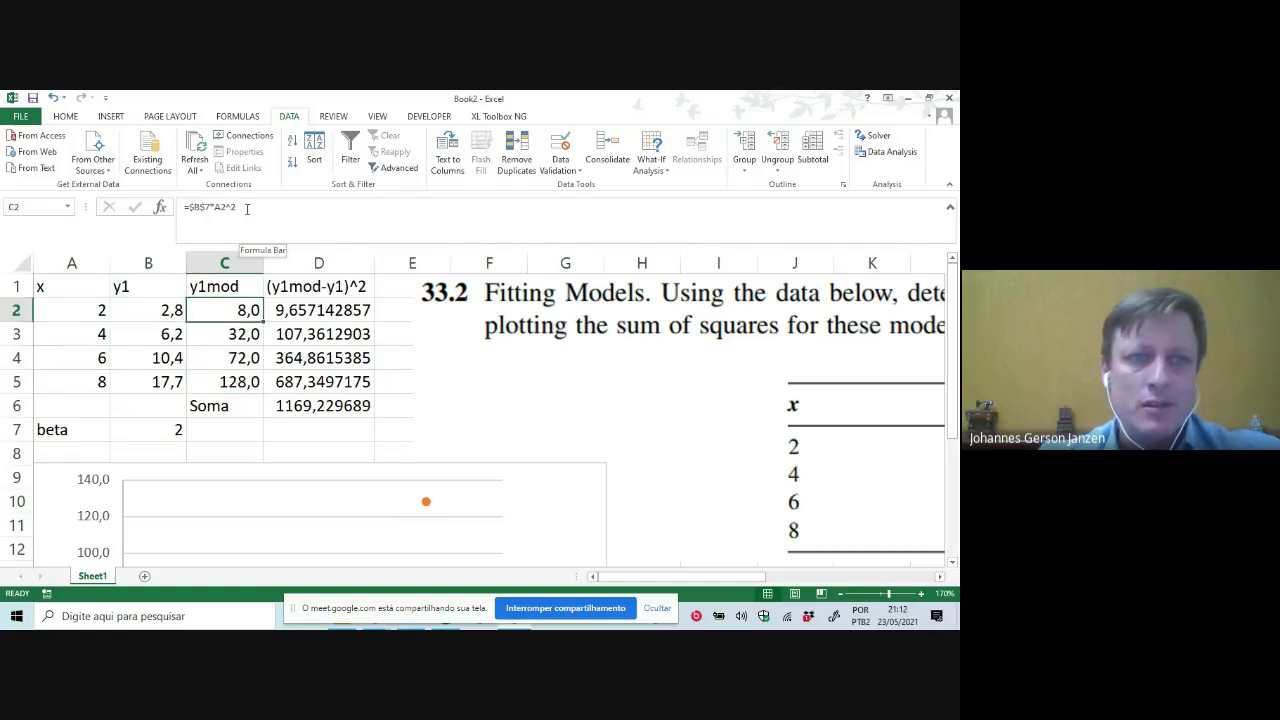
key(Left)
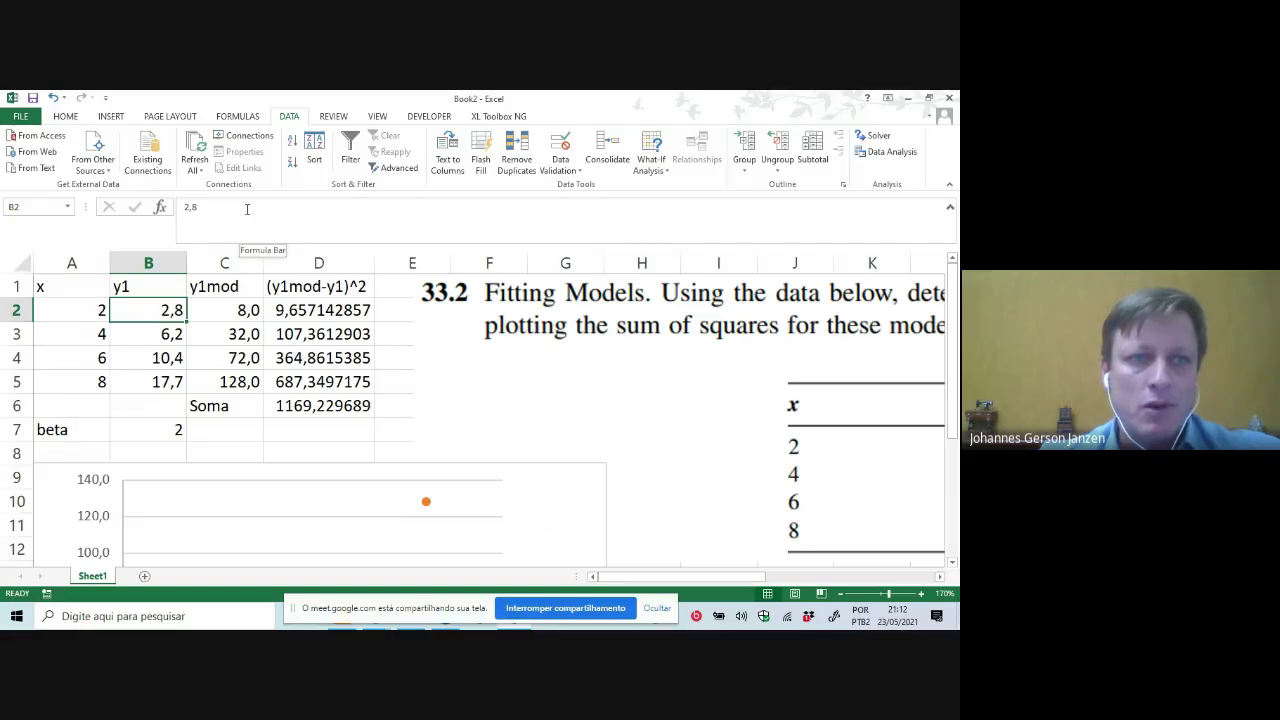
key(Right)
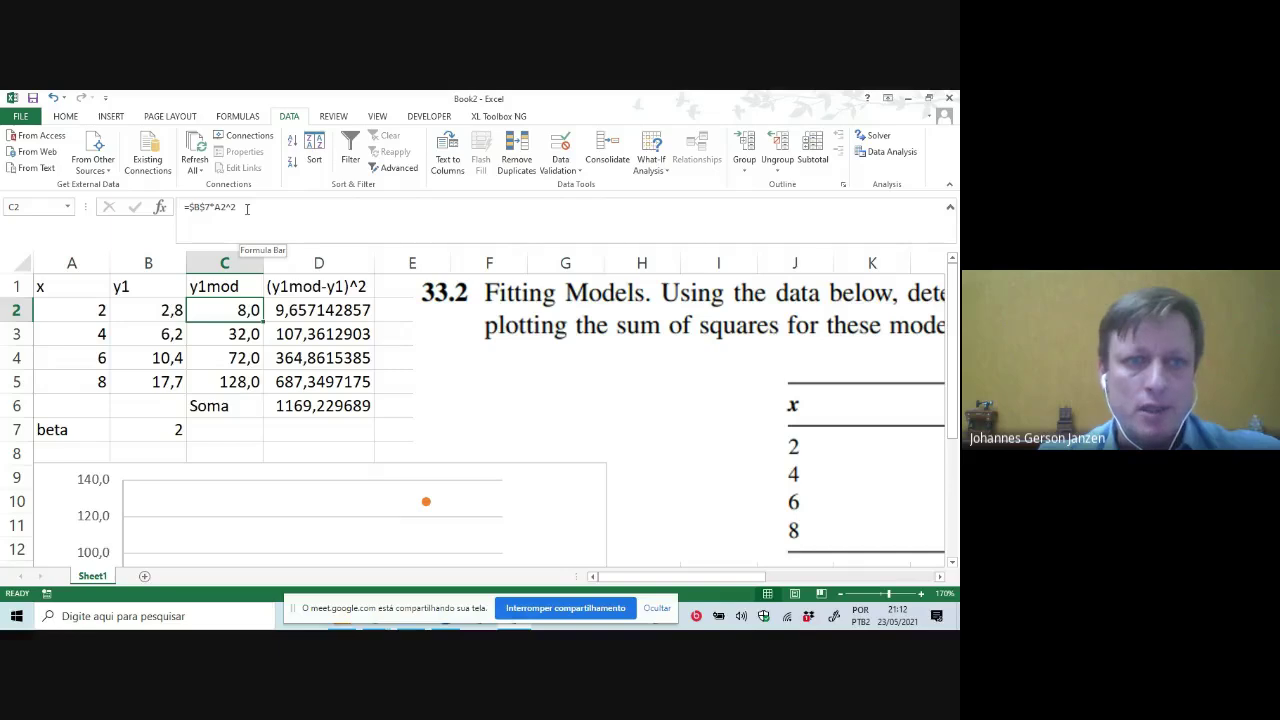
key(Down)
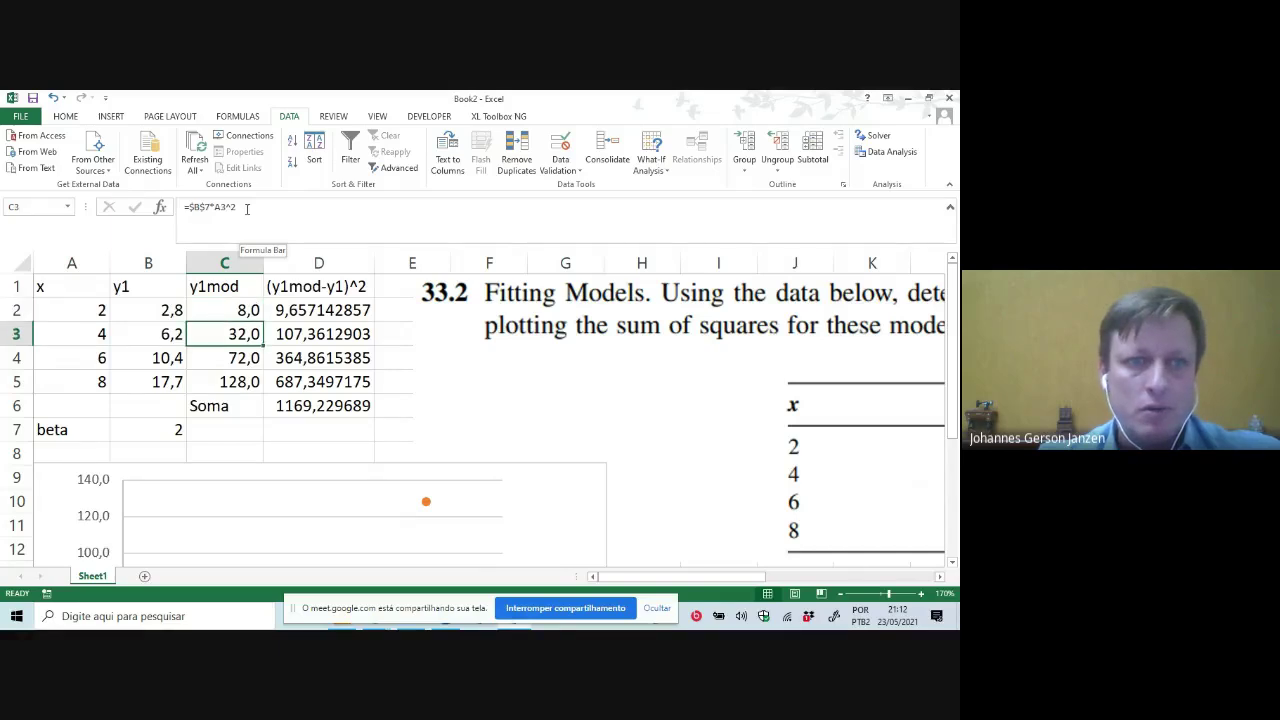
key(Left)
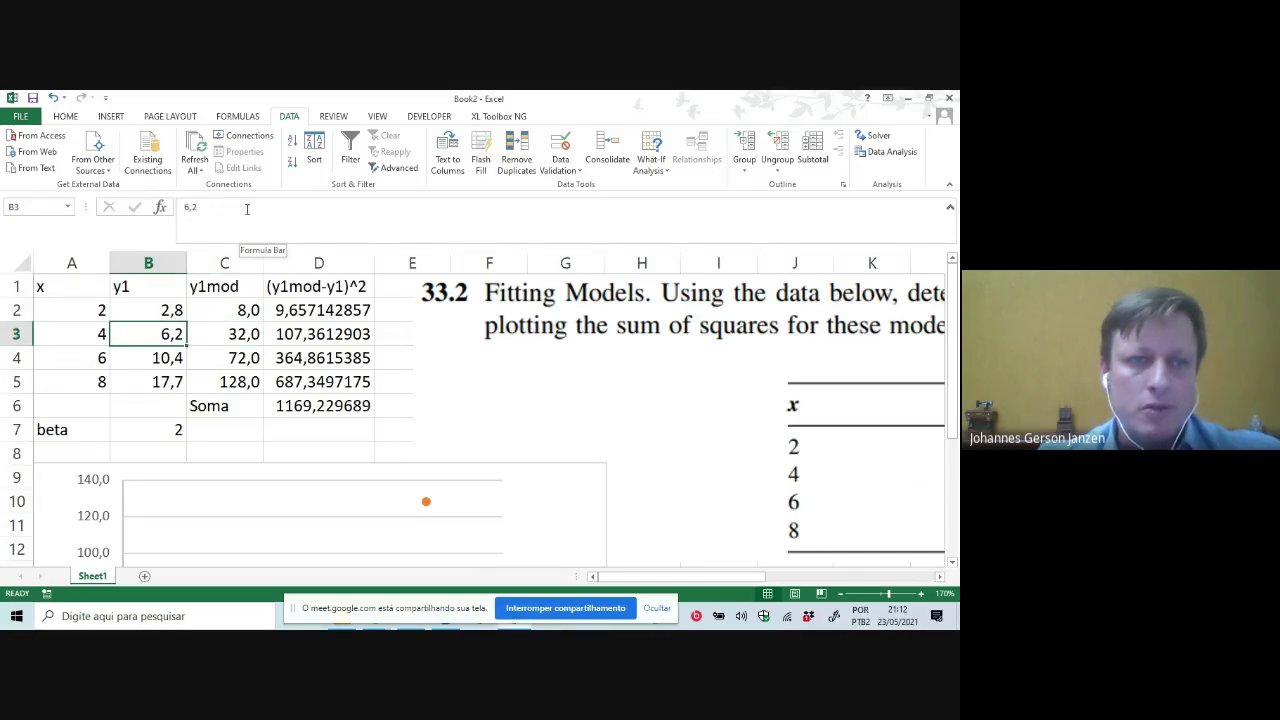
key(Right)
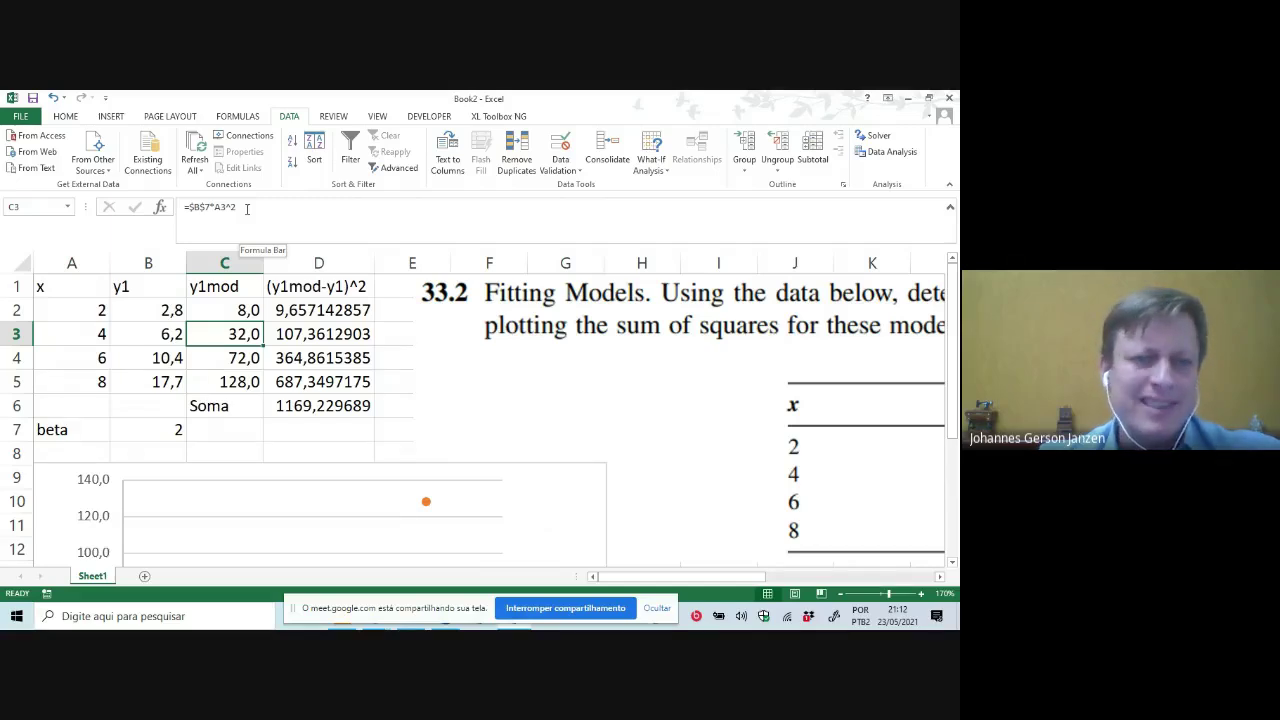
key(Down)
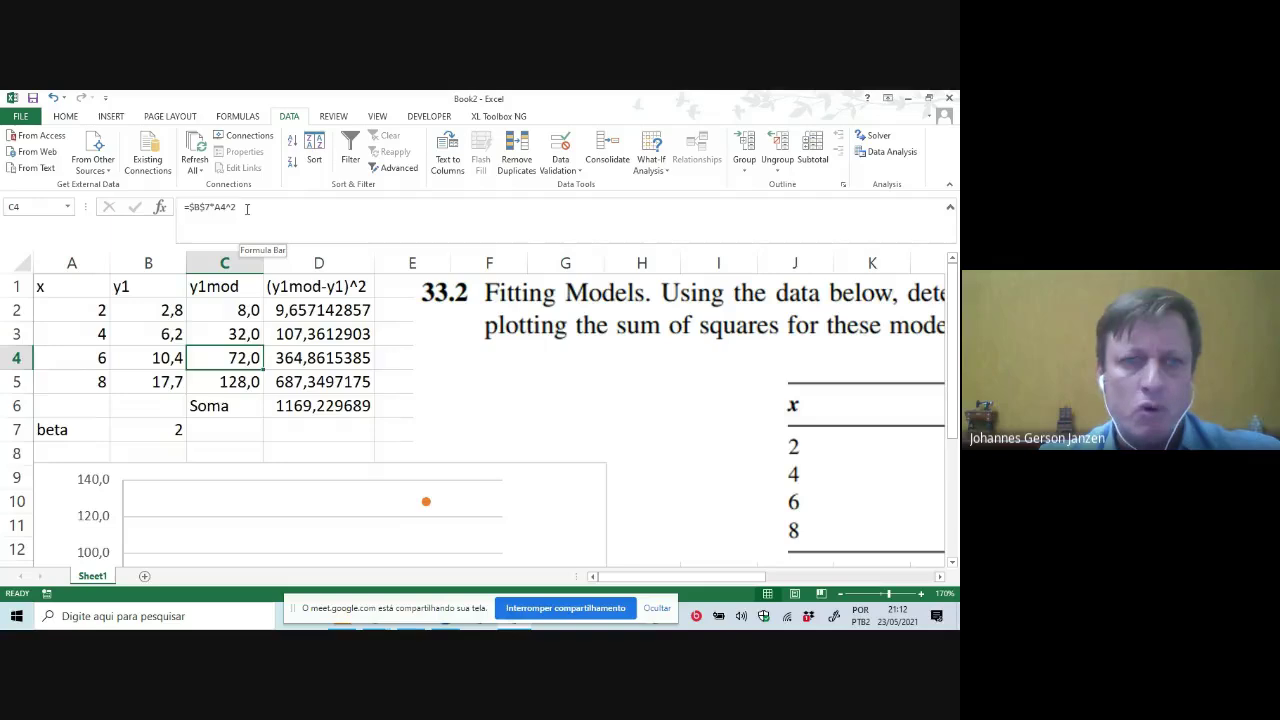
Check the chart below the table for the gap between the data and model series, and return to C2
key(Down)
key(Down)
key(Down)
key(Down)
key(Down)
key(Down)
key(Down)
key(Down)
key(Down)
key(Down)
key(Down)
key(Down)
key(Down)
key(Down)
key(Down)
key(Down)
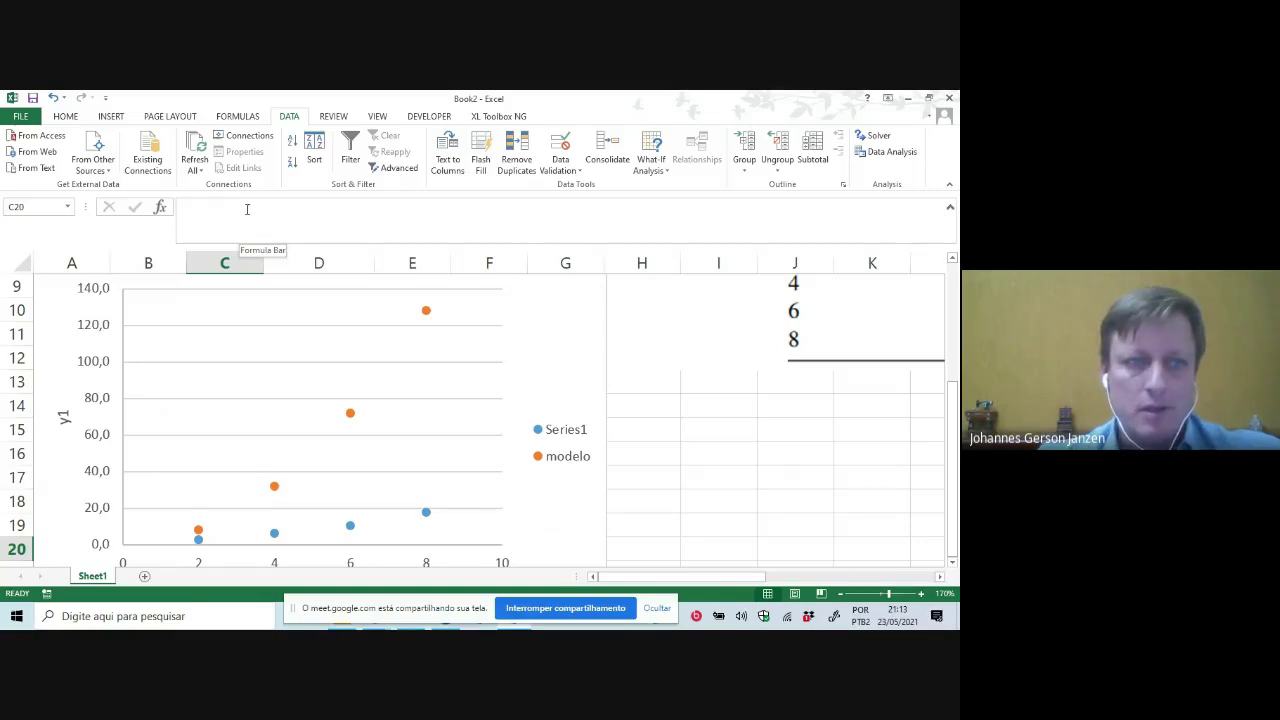
key(Page_Up)
key(Up)
key(Up)
key(Up)
key(Up)
key(Up)
key(Up)
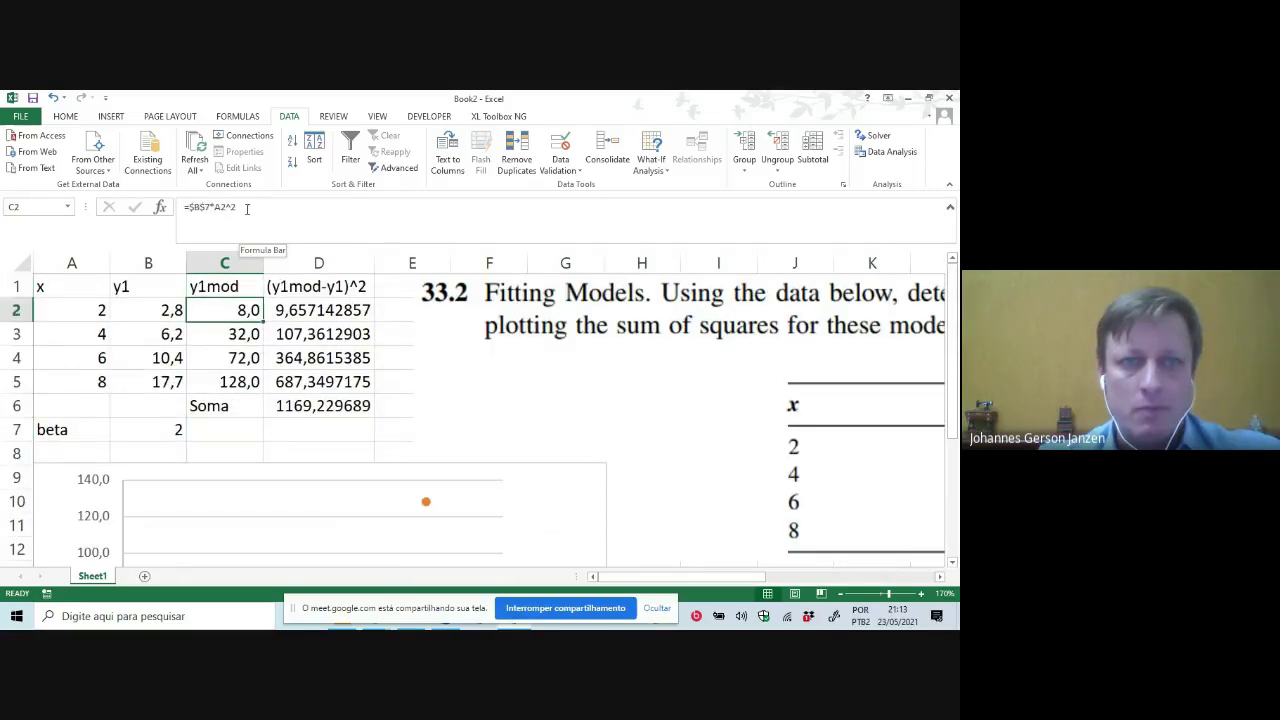
Remove the 1/B2 weighting from the formula in D2 so it reads =(C2-B2)^2
key(Right)
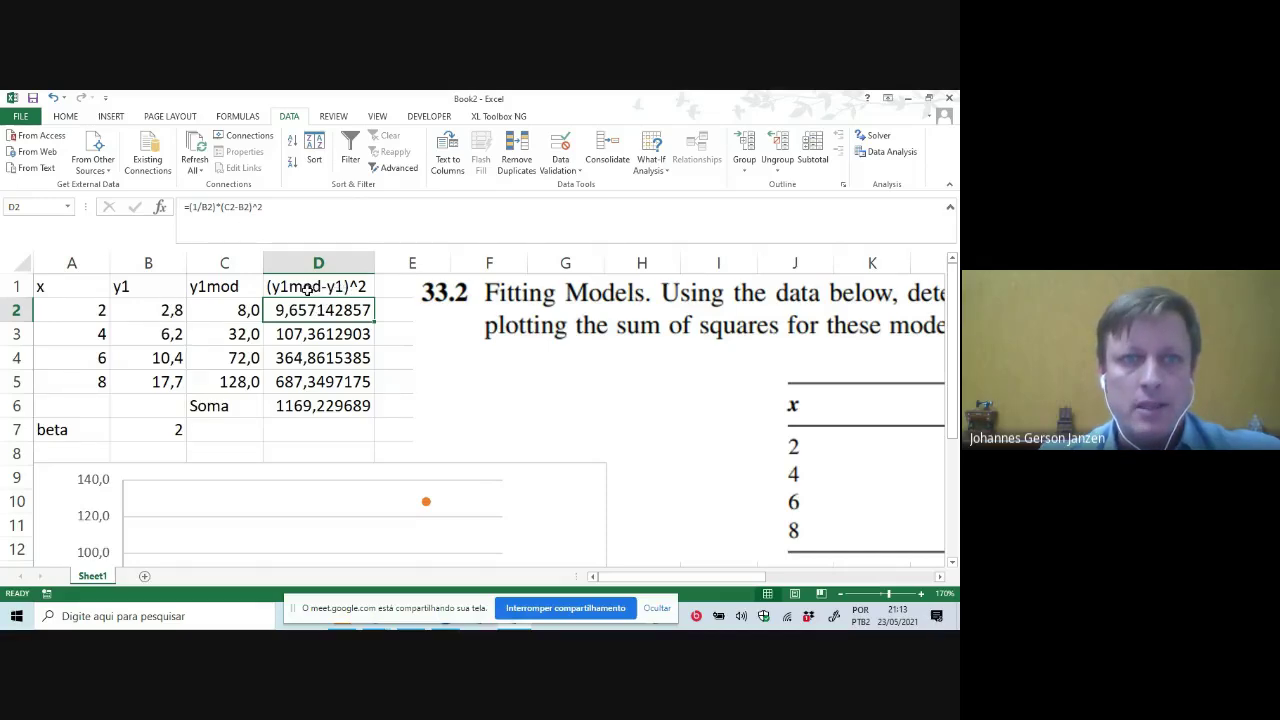
click(221, 205)
key(BackSpace)
key(BackSpace)
key(BackSpace)
key(BackSpace)
key(BackSpace)
key(BackSpace)
key(BackSpace)
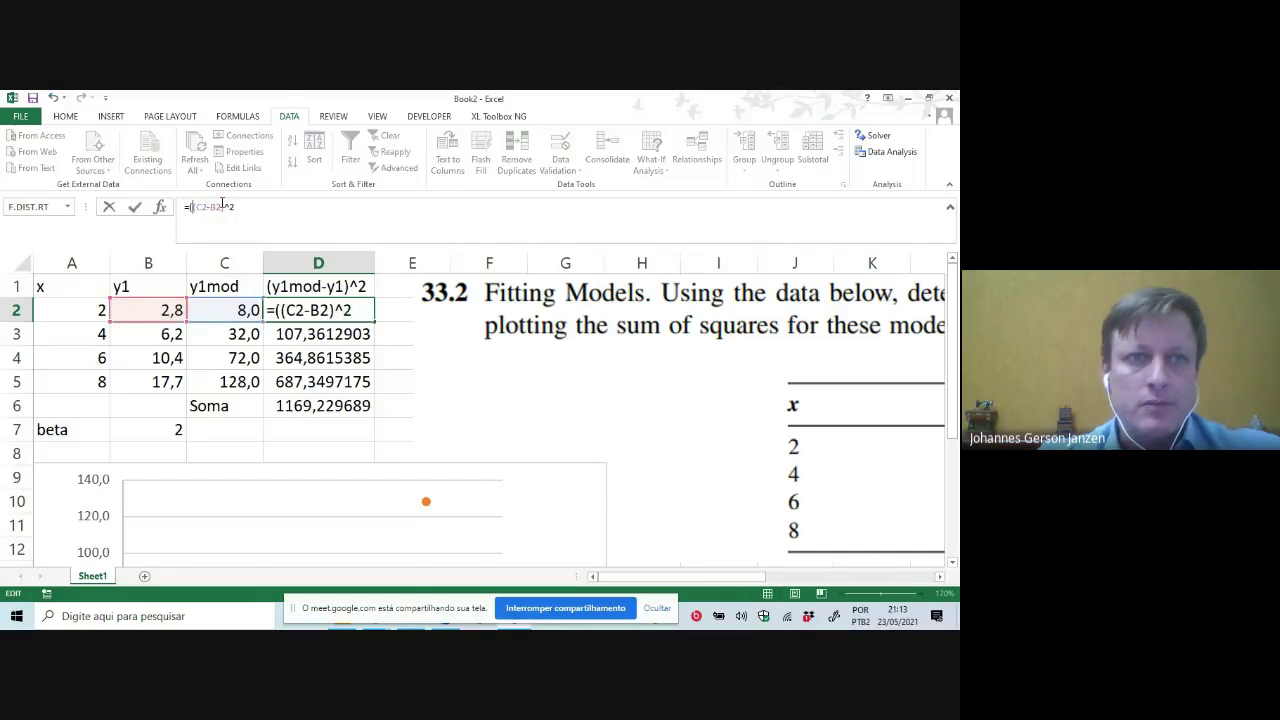
key(Return)
Copy the squared-difference formula from D2 down through D5
key(Up)
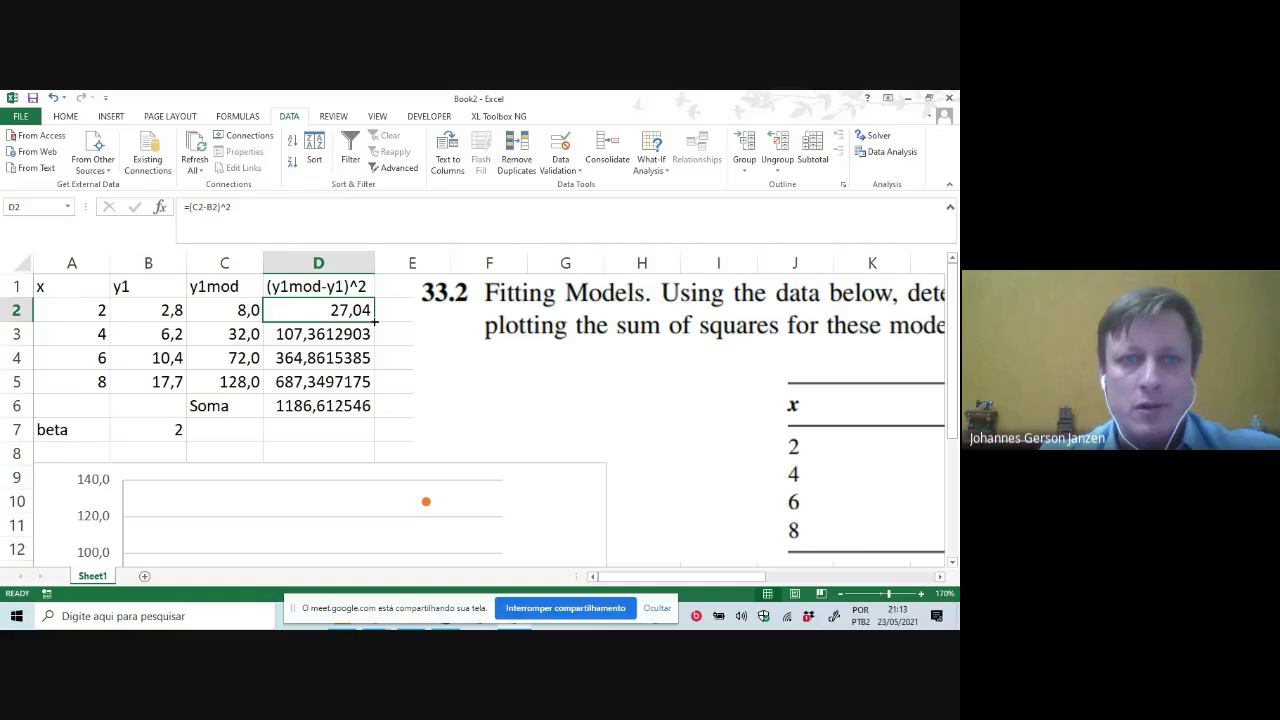
drag(374, 320, 369, 384)
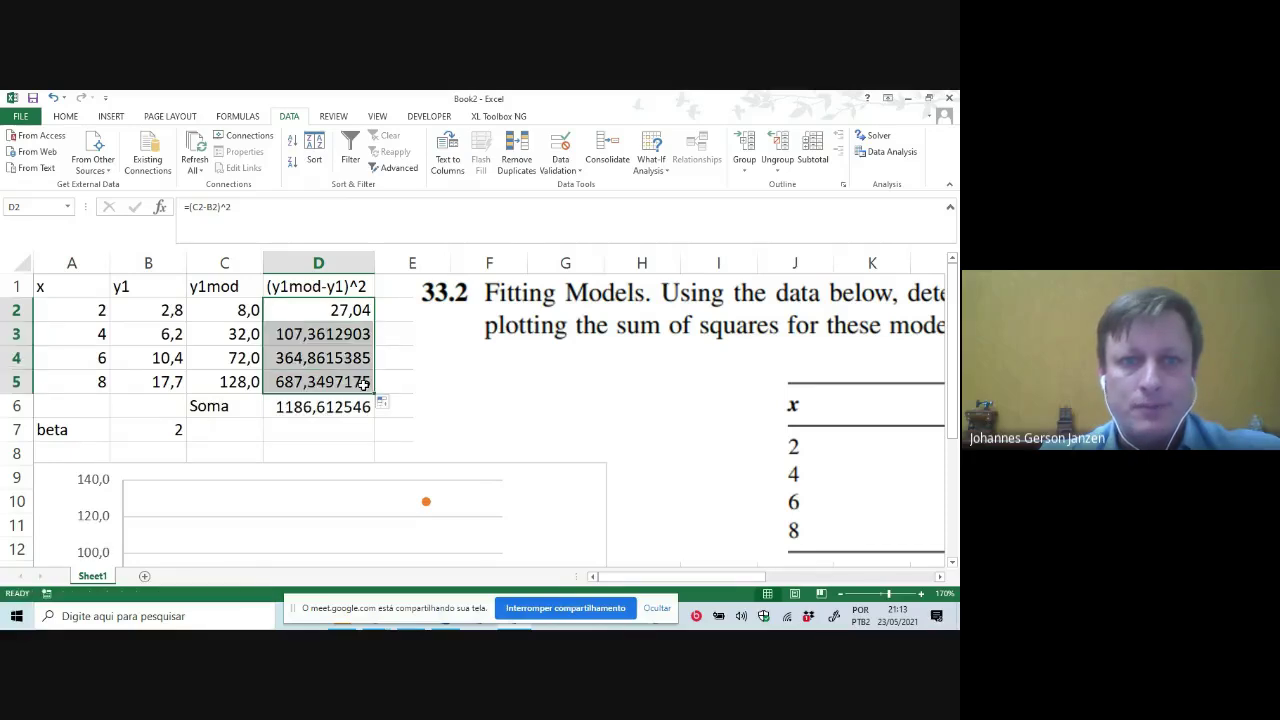
click(338, 335)
key(Up)
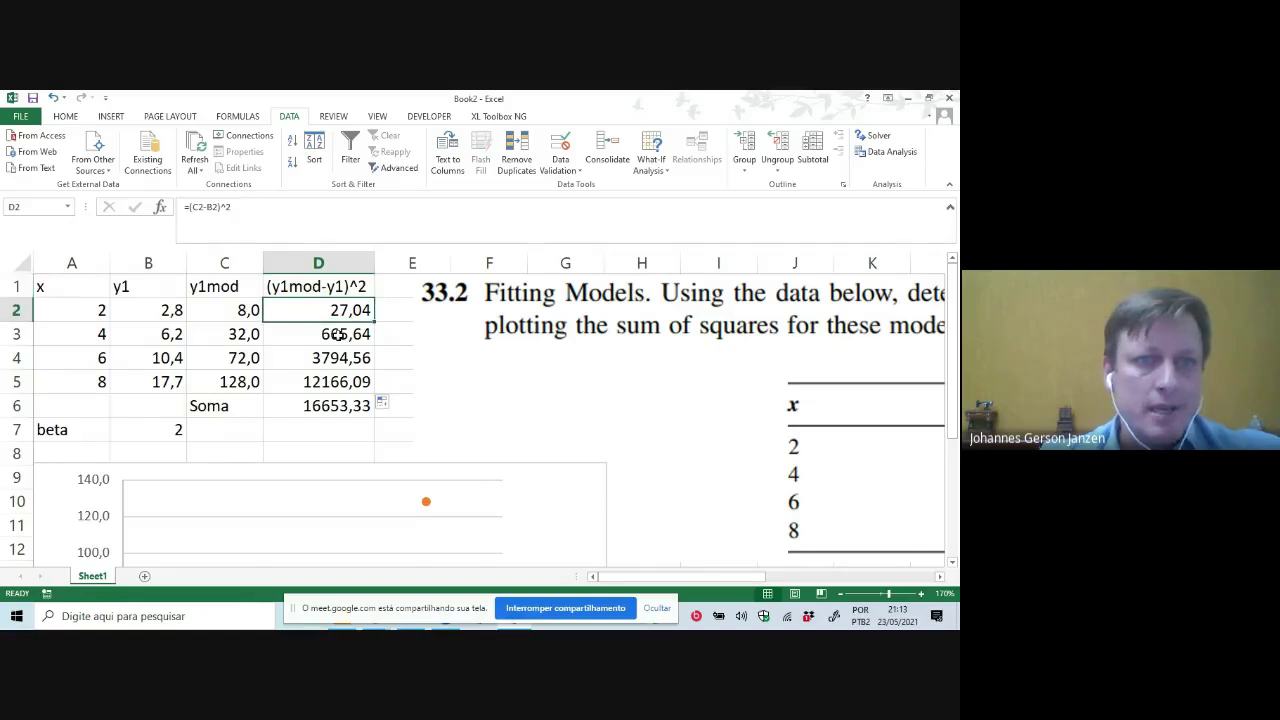
Review the squared-difference formulas in D2:D5 and the SUM formula in D6
click(294, 209)
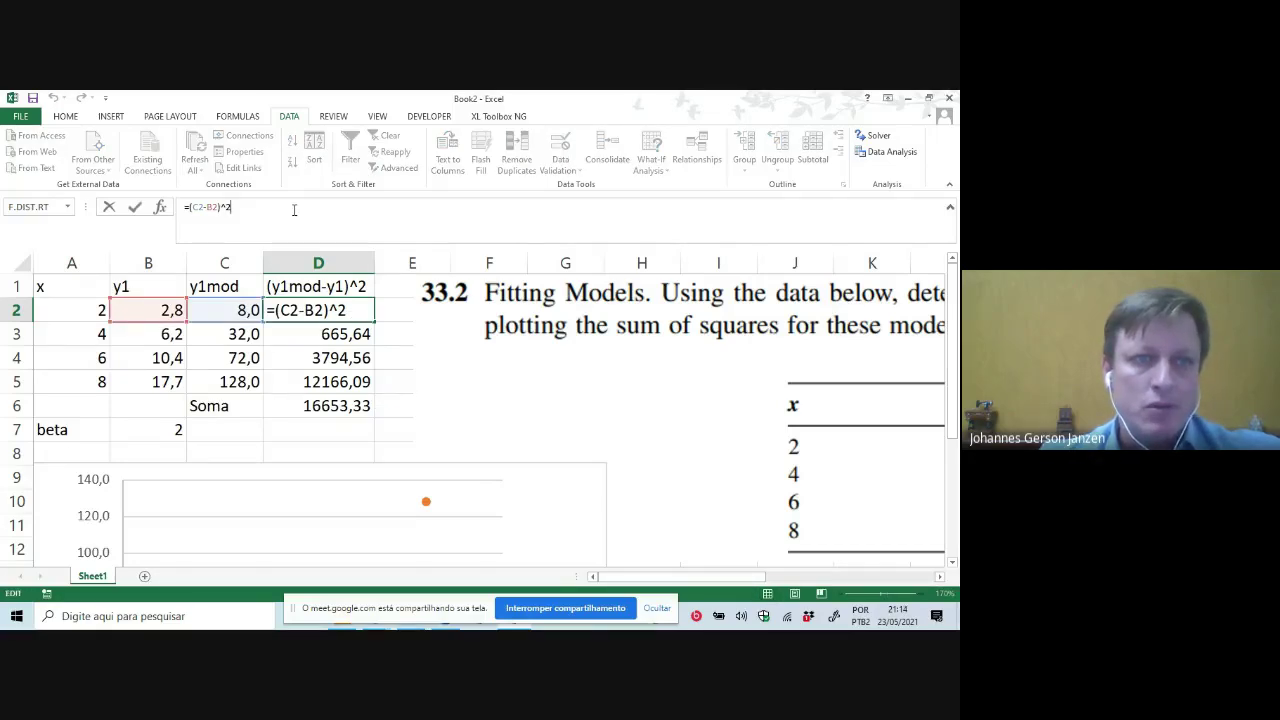
key(Return)
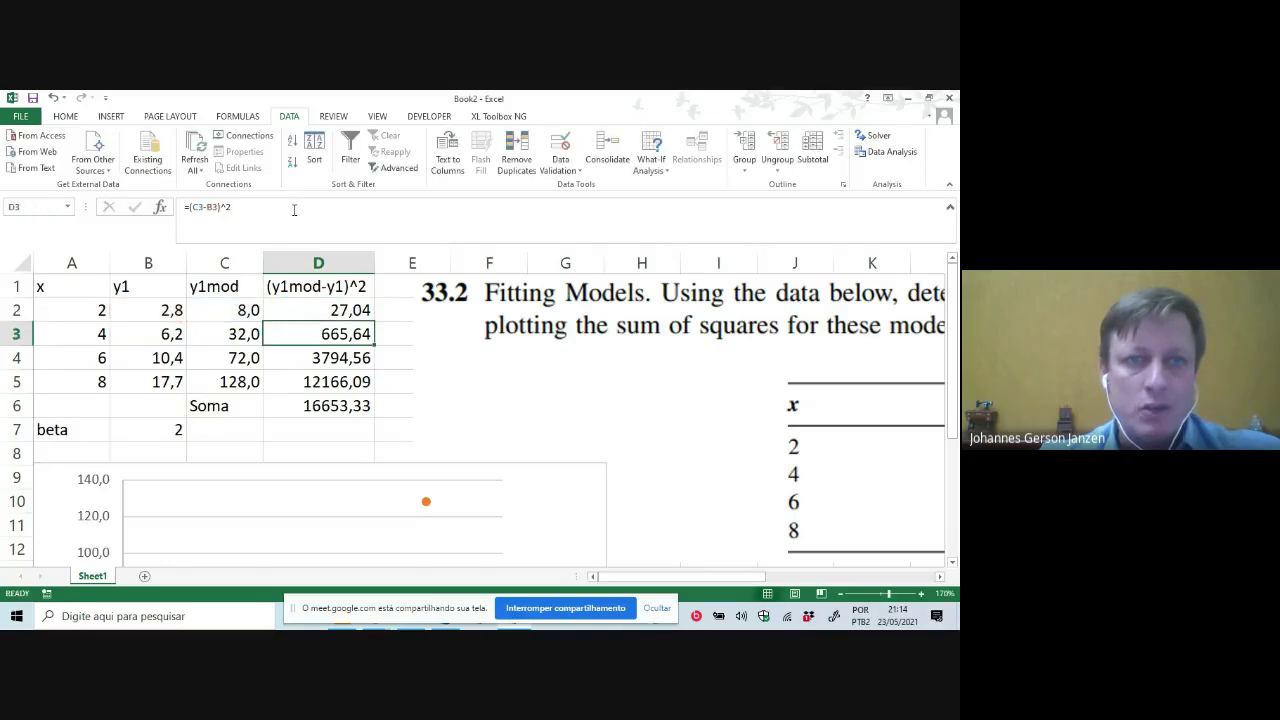
key(Down)
key(Down)
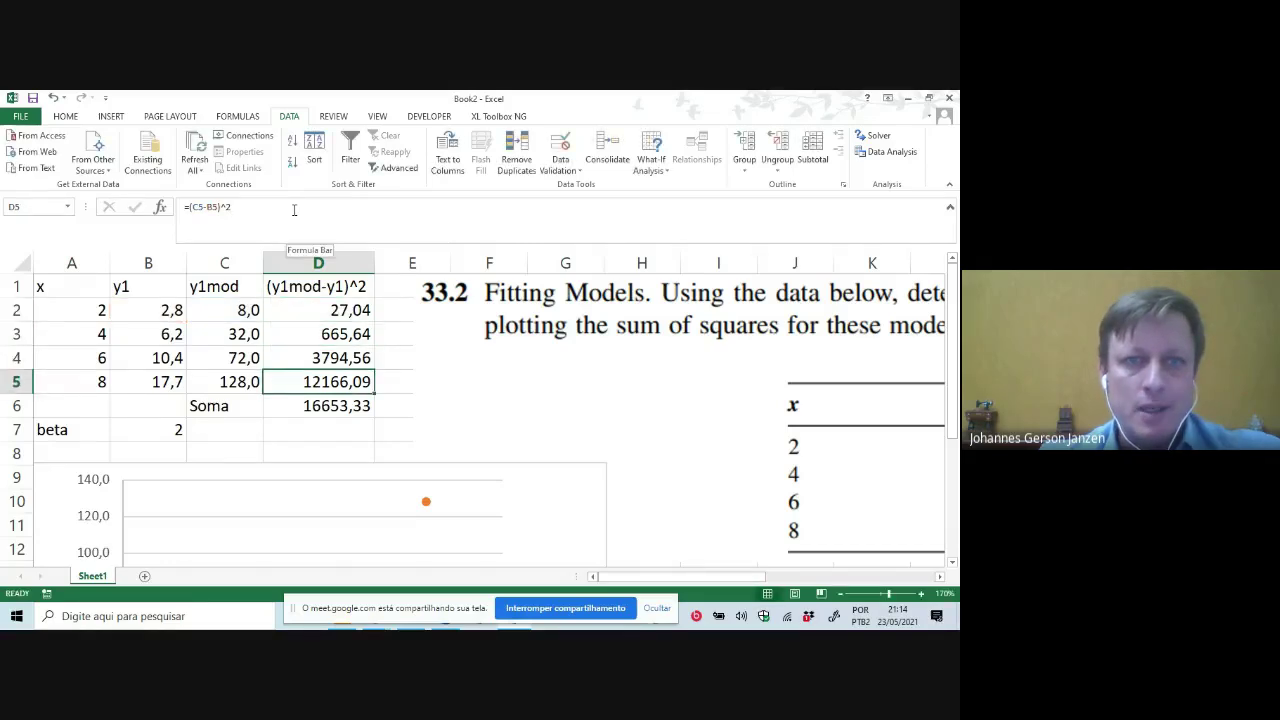
key(Down)
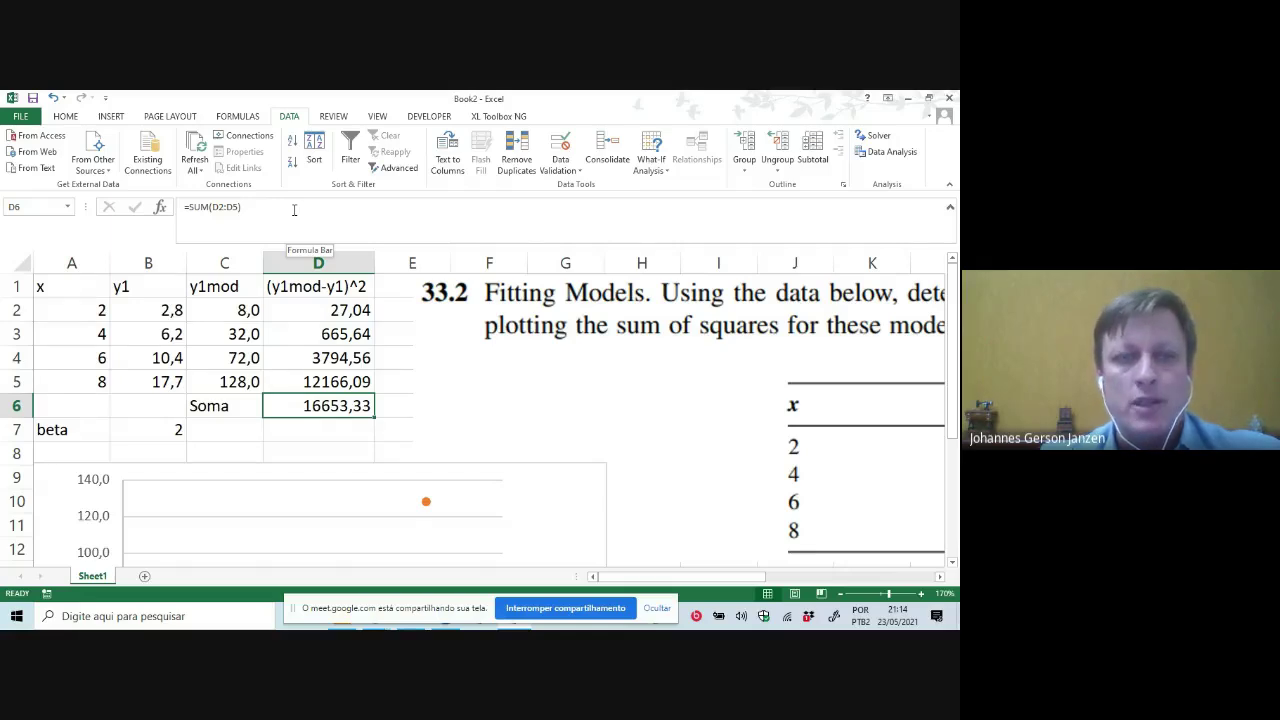
click(294, 209)
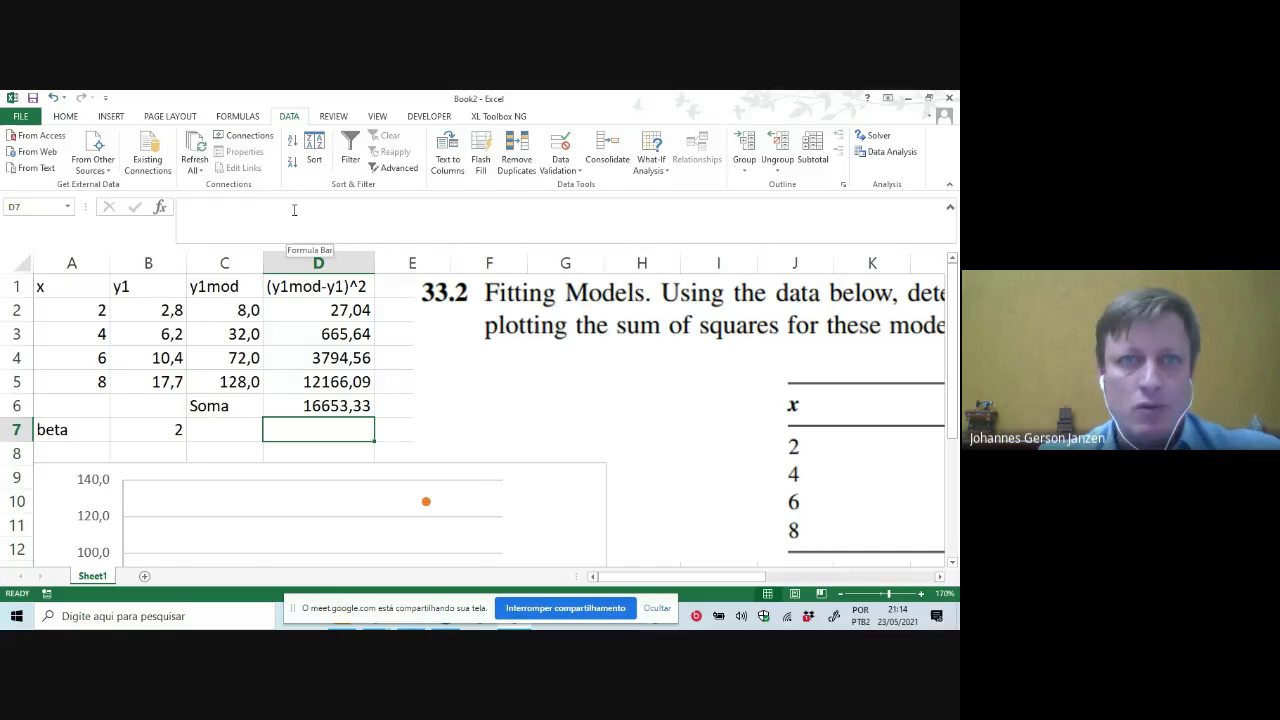
Open the Solver parameters for fitting beta to the sum of squares
key(Left)
key(Left)
key(Right)
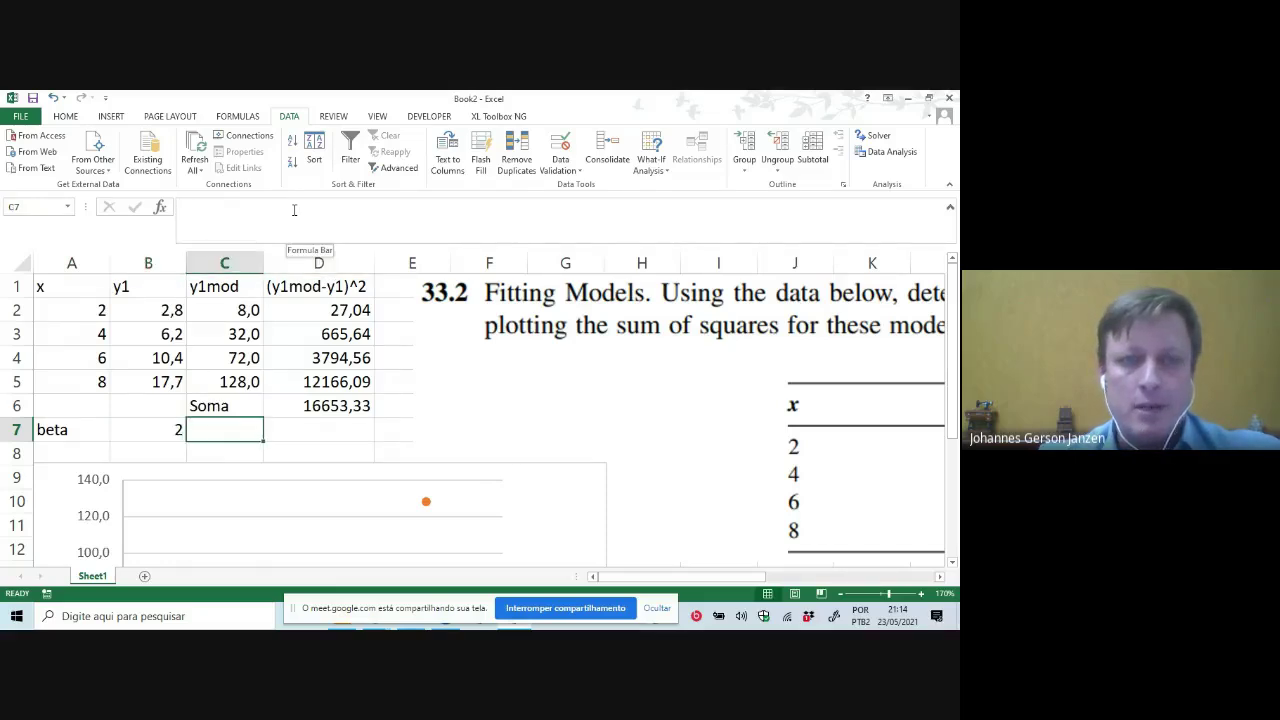
key(Right)
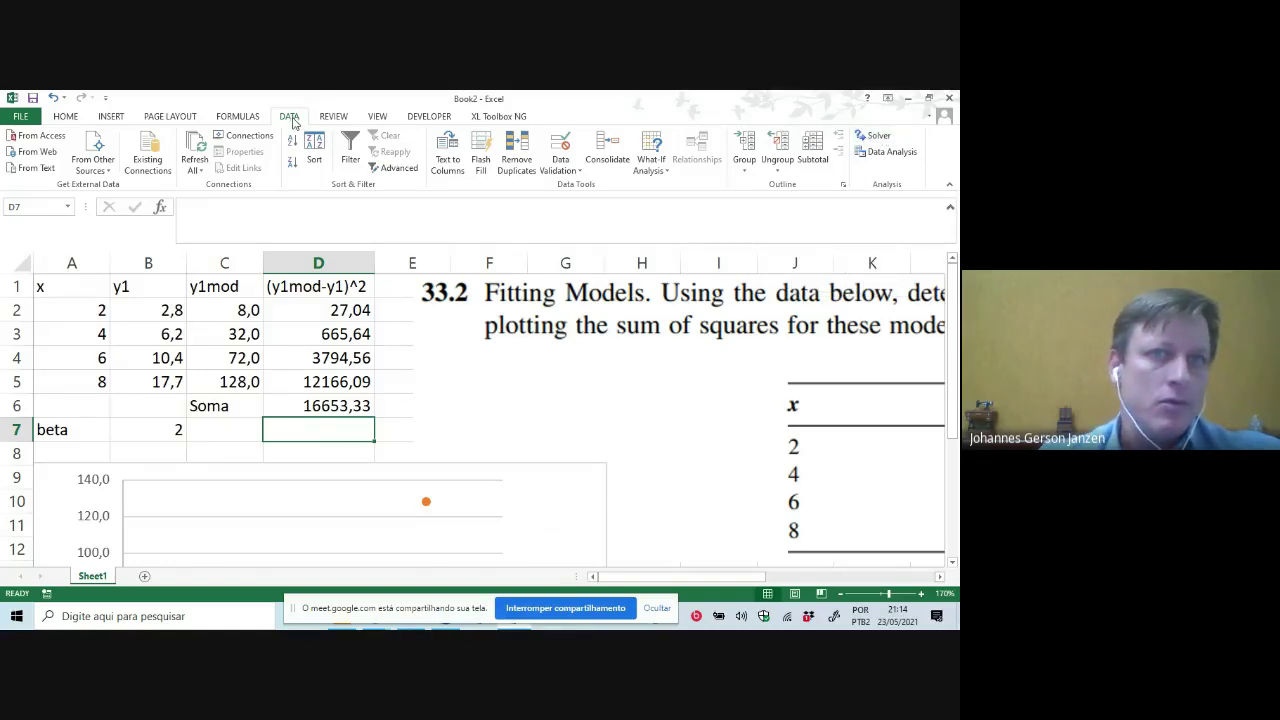
click(877, 136)
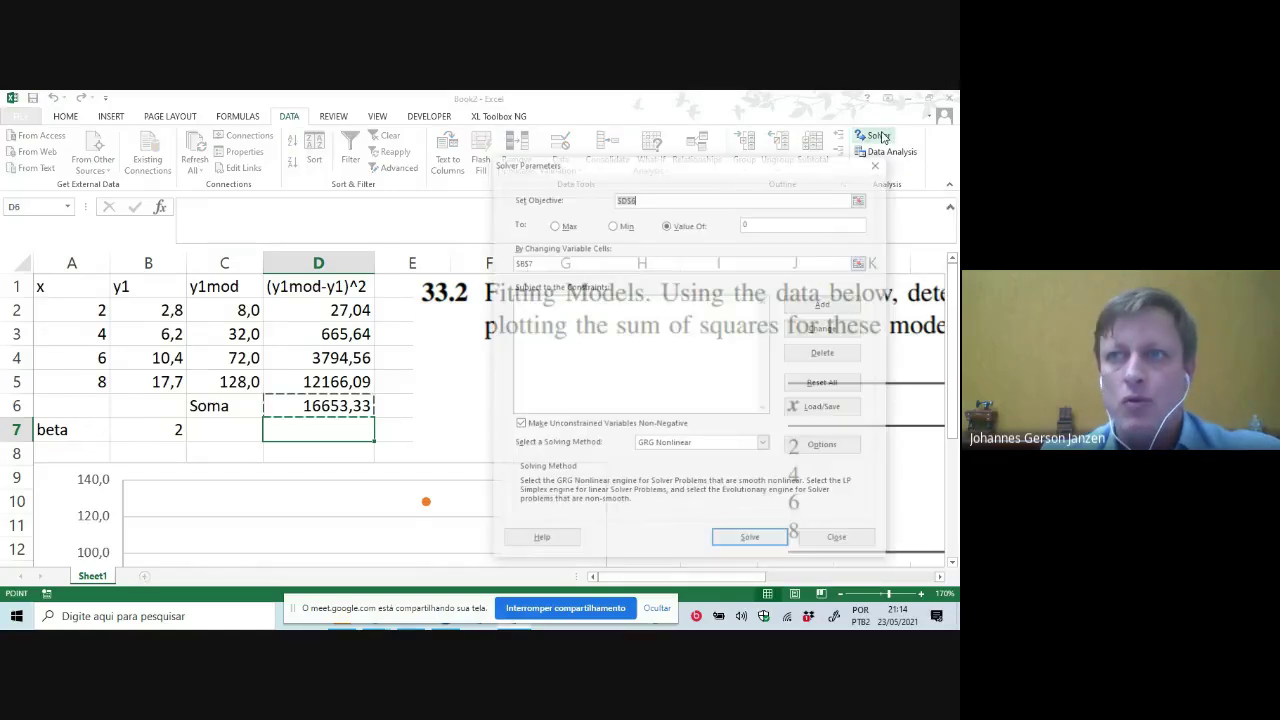
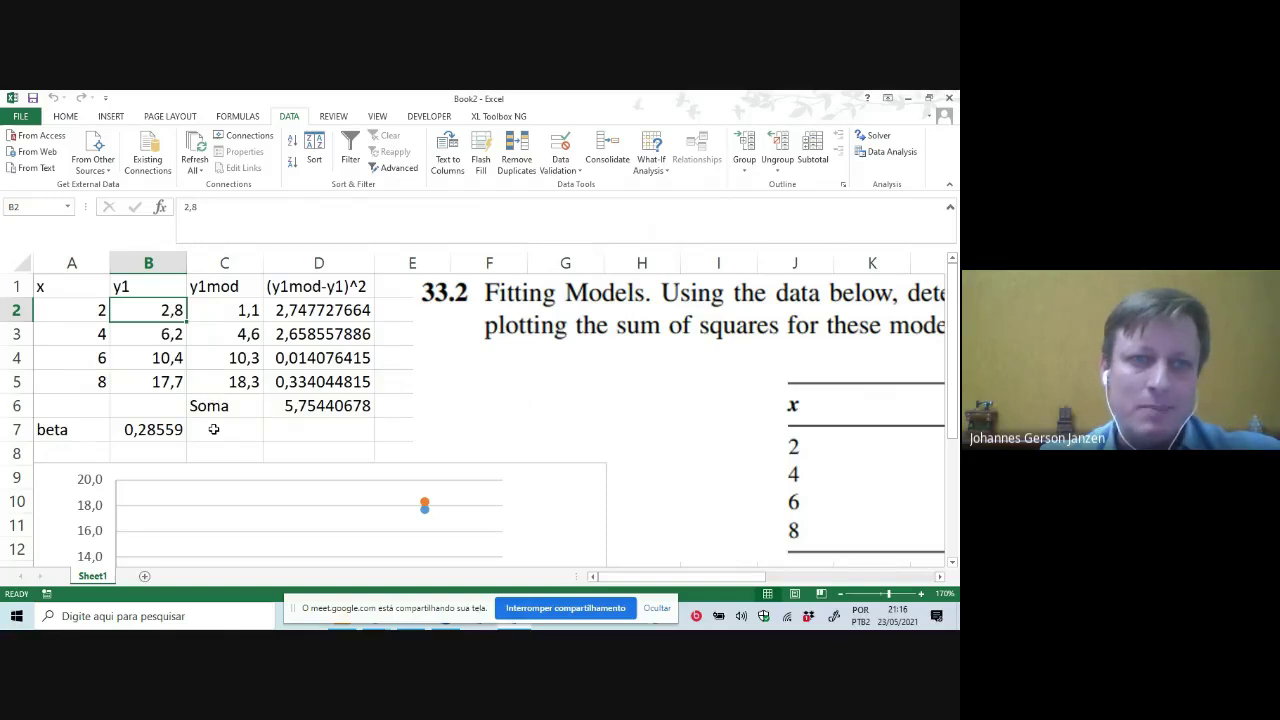
Compare the measured y1 value with the fitted y1mod value in row 3
key(Down)
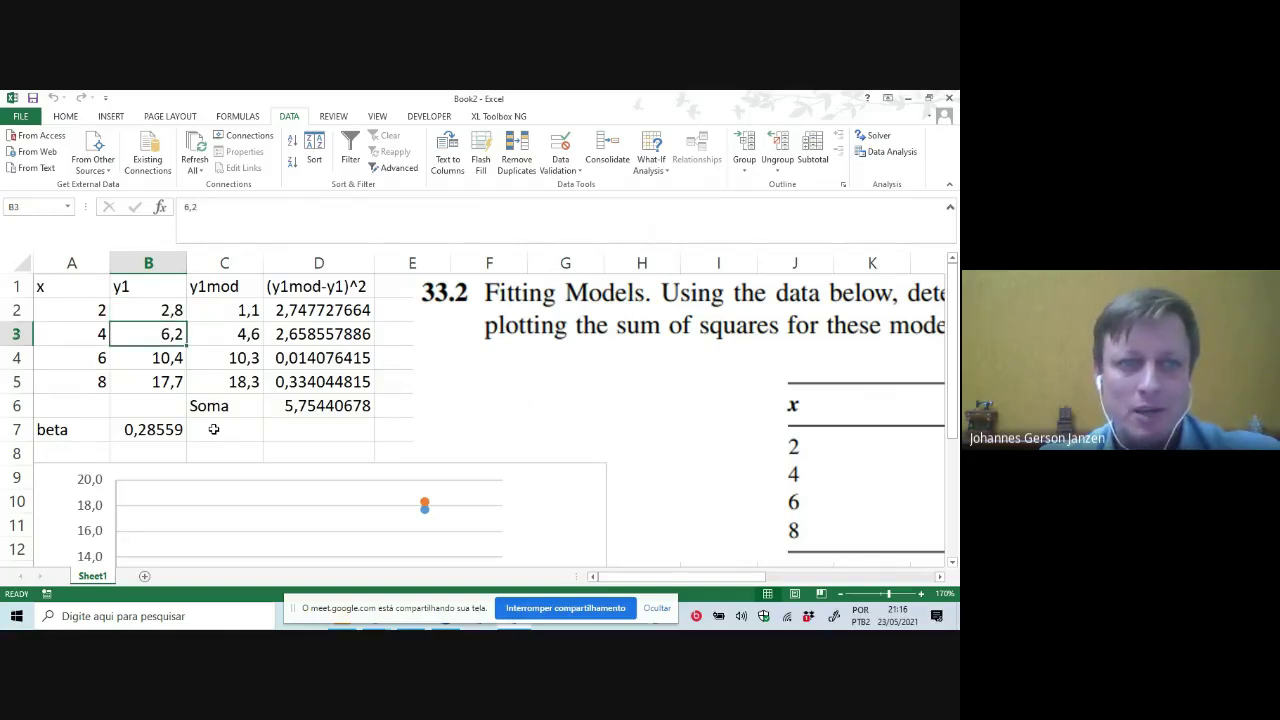
key(Right)
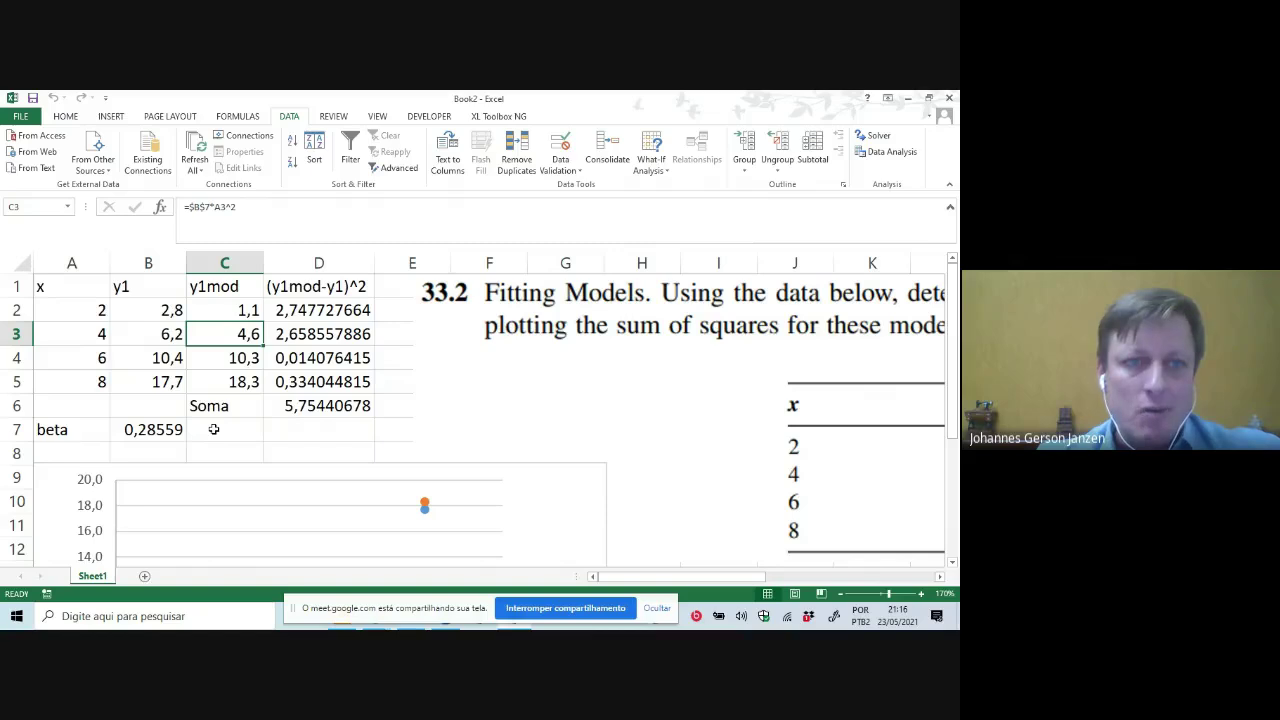
key(Left)
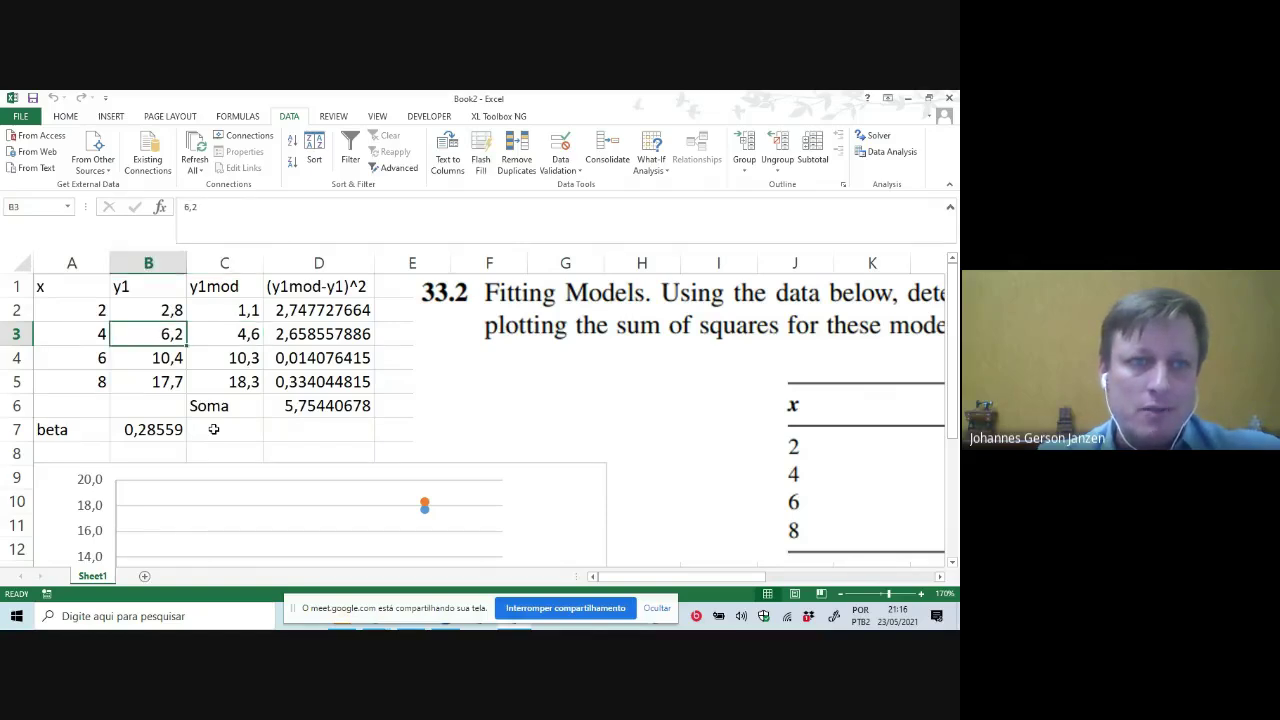
Compare the measured y1 values with the fitted y1mod values in rows 4 and 5
key(Down)
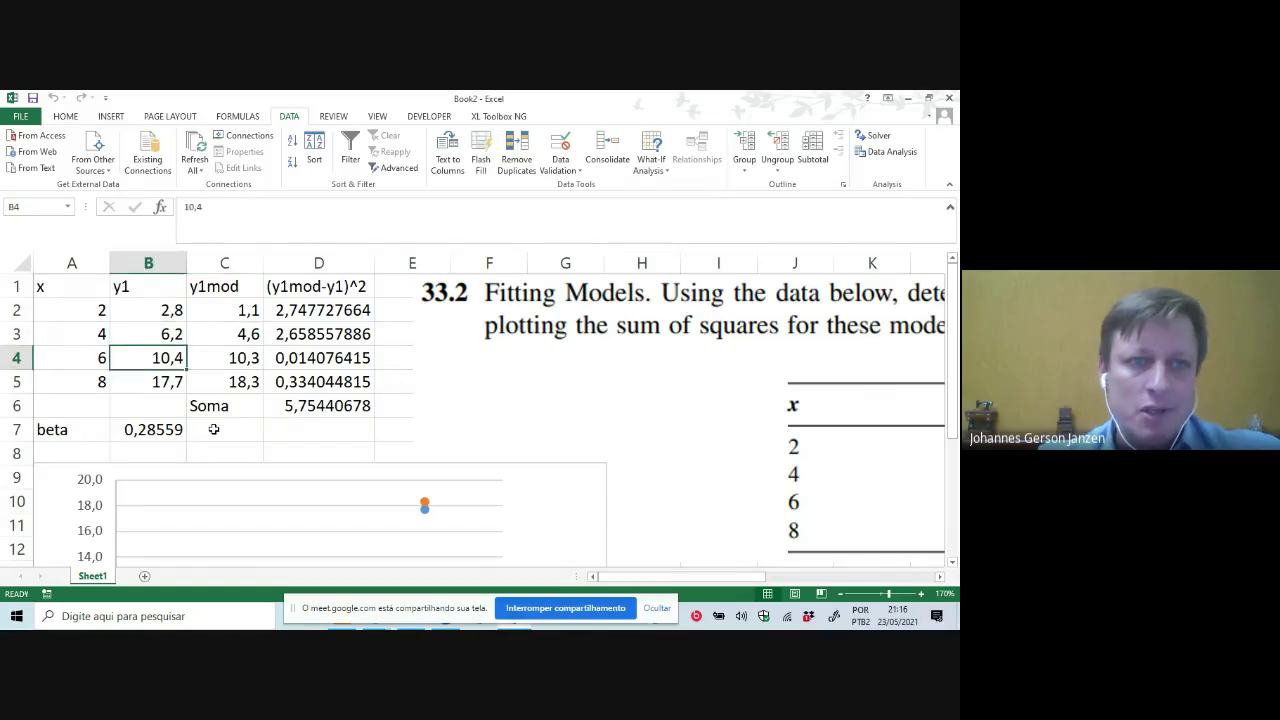
key(Right)
key(Down)
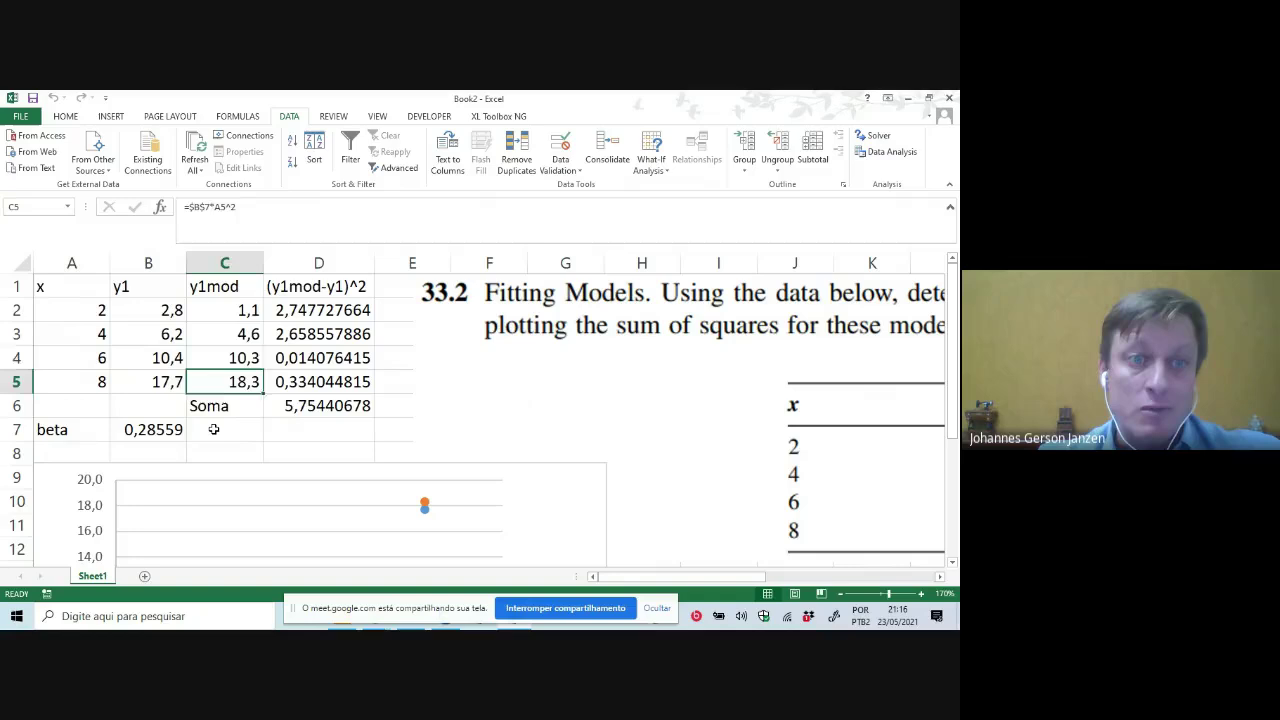
key(Up)
key(Left)
key(Right)
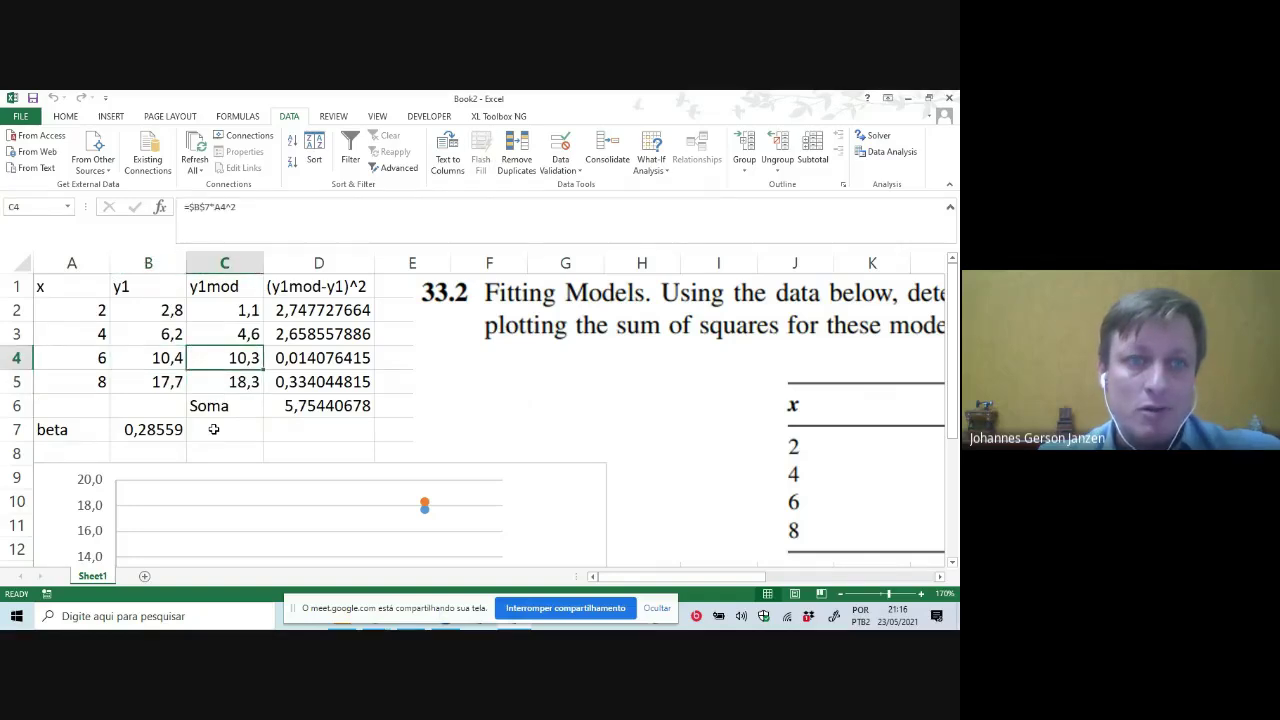
key(Left)
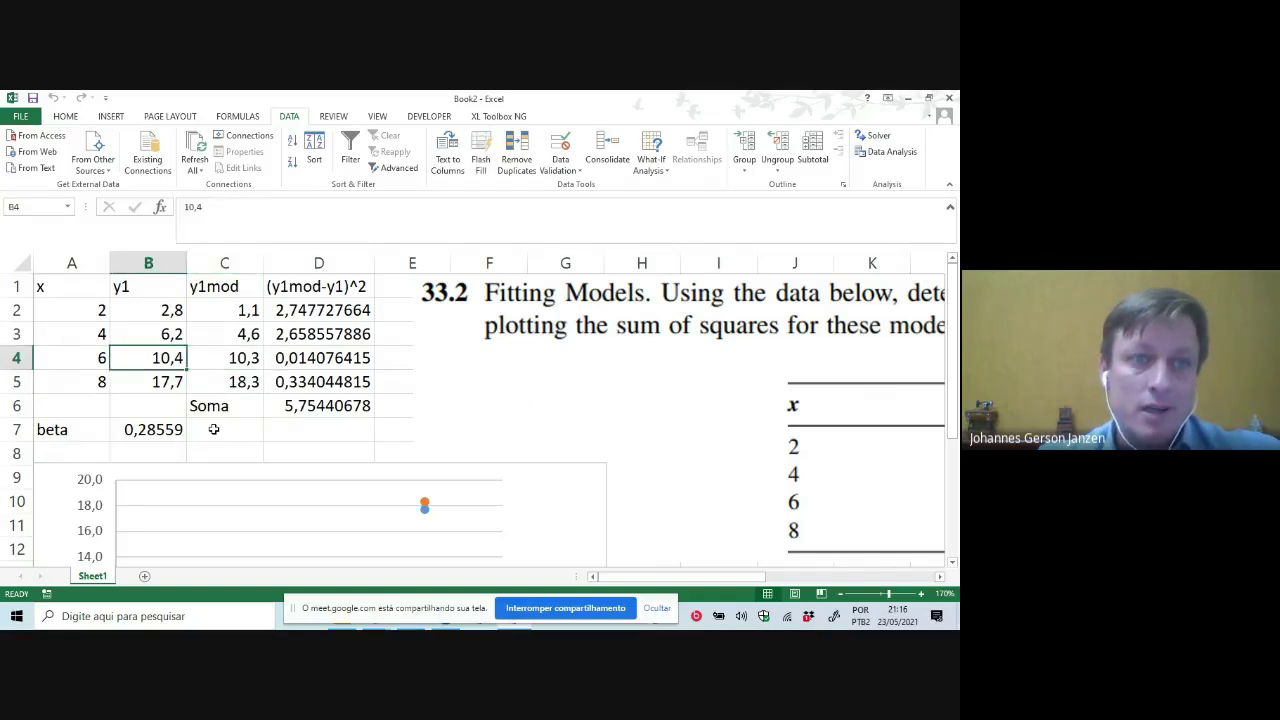
key(Down)
key(Right)
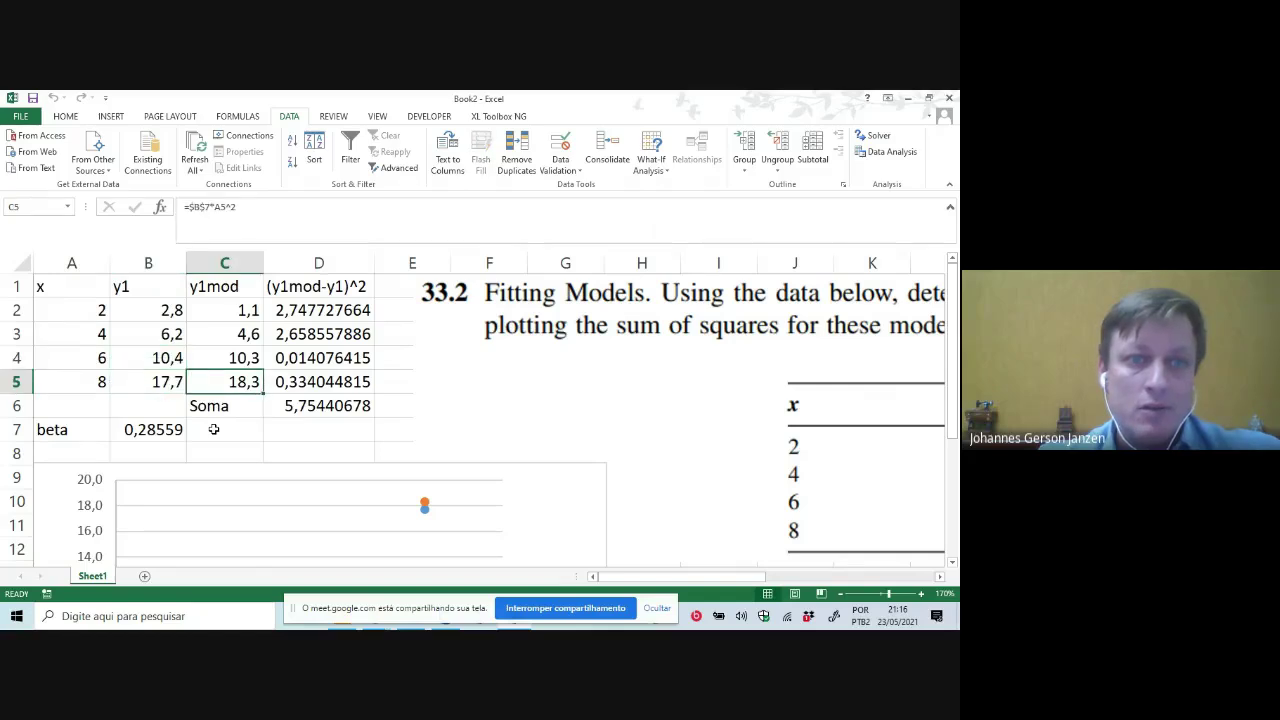
key(Left)
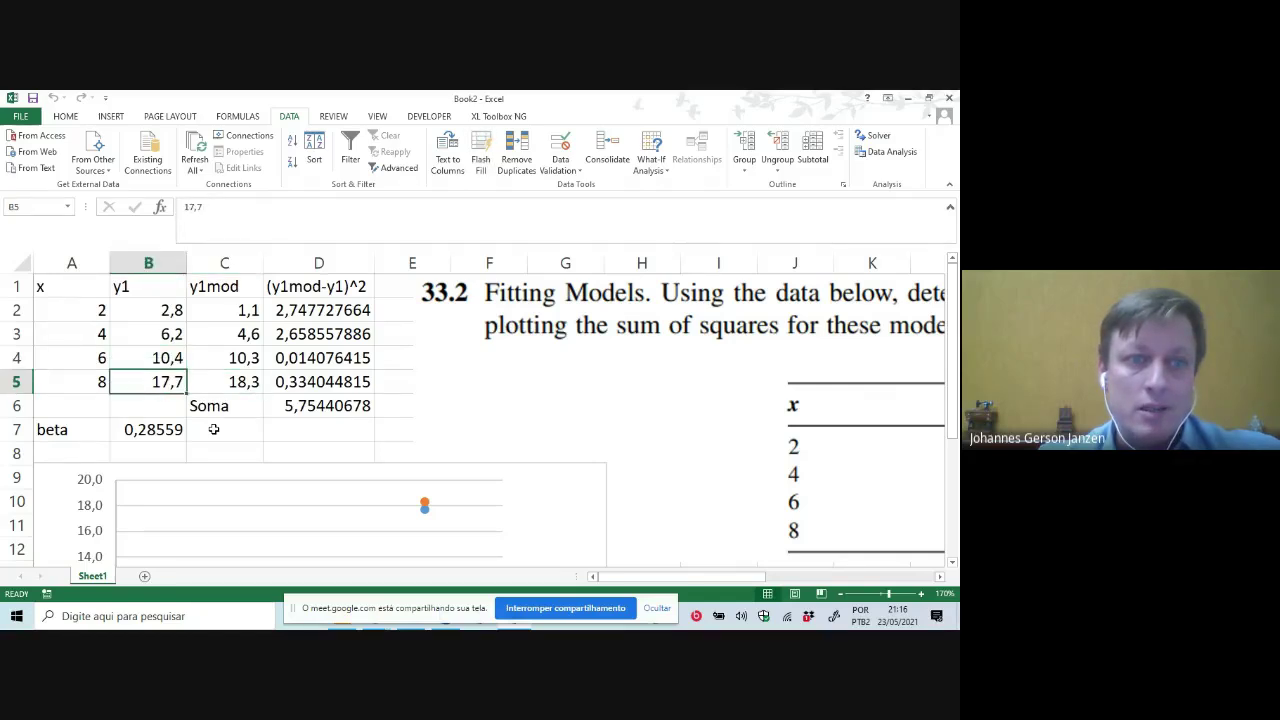
Examine the chart to compare the modelo points with the measured data points across the x range
key(Down)
key(Down)
key(Down)
key(Down)
key(Down)
key(Down)
key(Down)
key(Down)
key(Down)
key(Down)
key(Down)
key(Down)
key(Down)
key(Down)
key(Down)
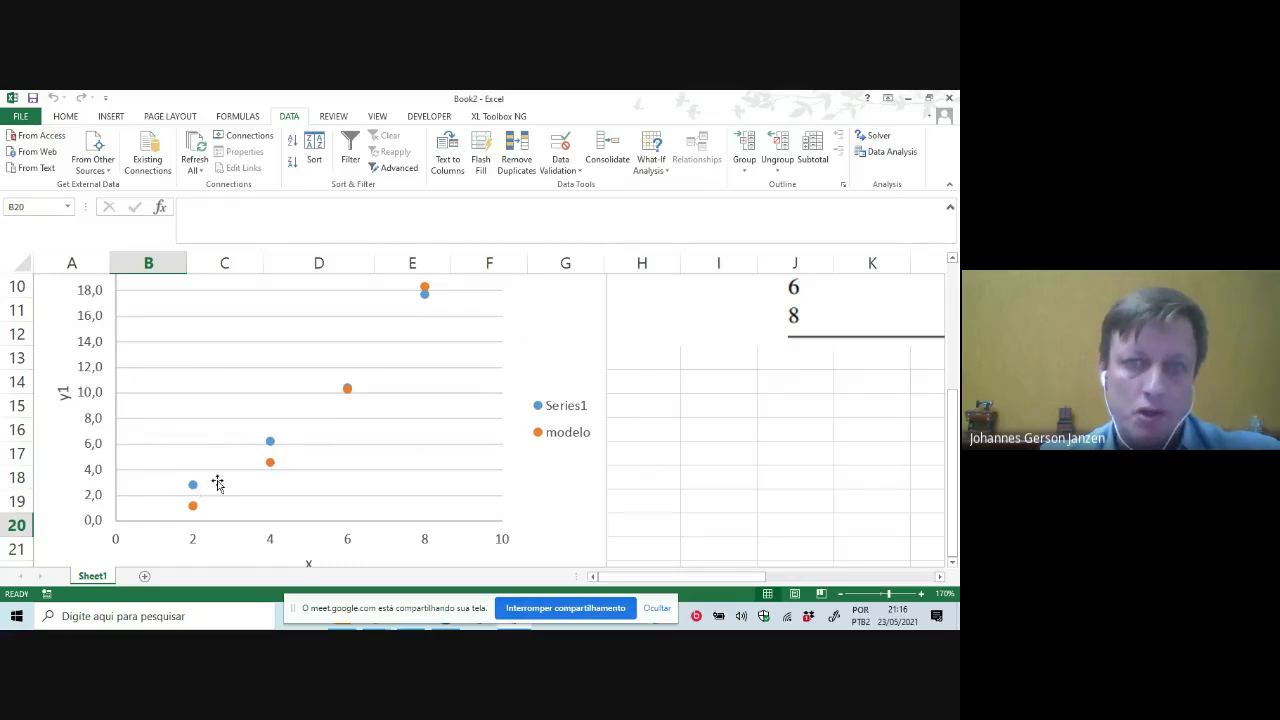
click(642, 411)
key(Page_Up)
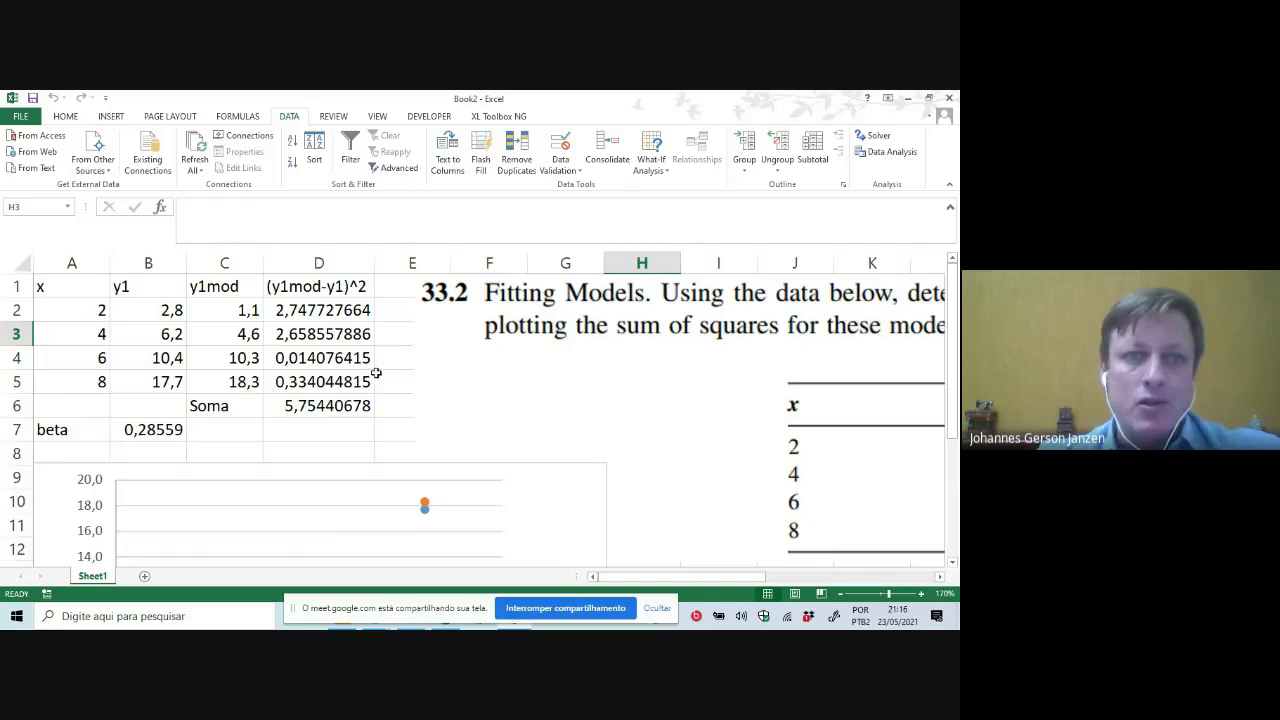
Review the squared differences in D2:D4 against the measured y1 values in B2:B5
click(323, 359)
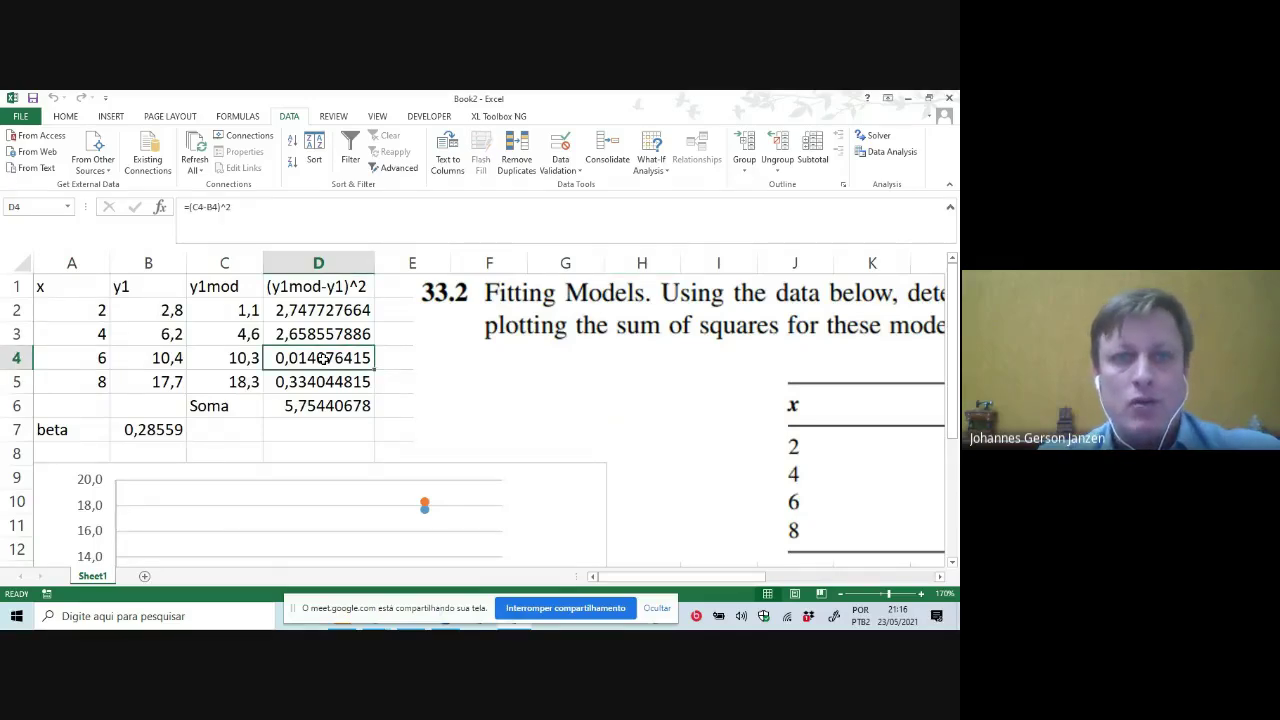
key(Up)
key(Up)
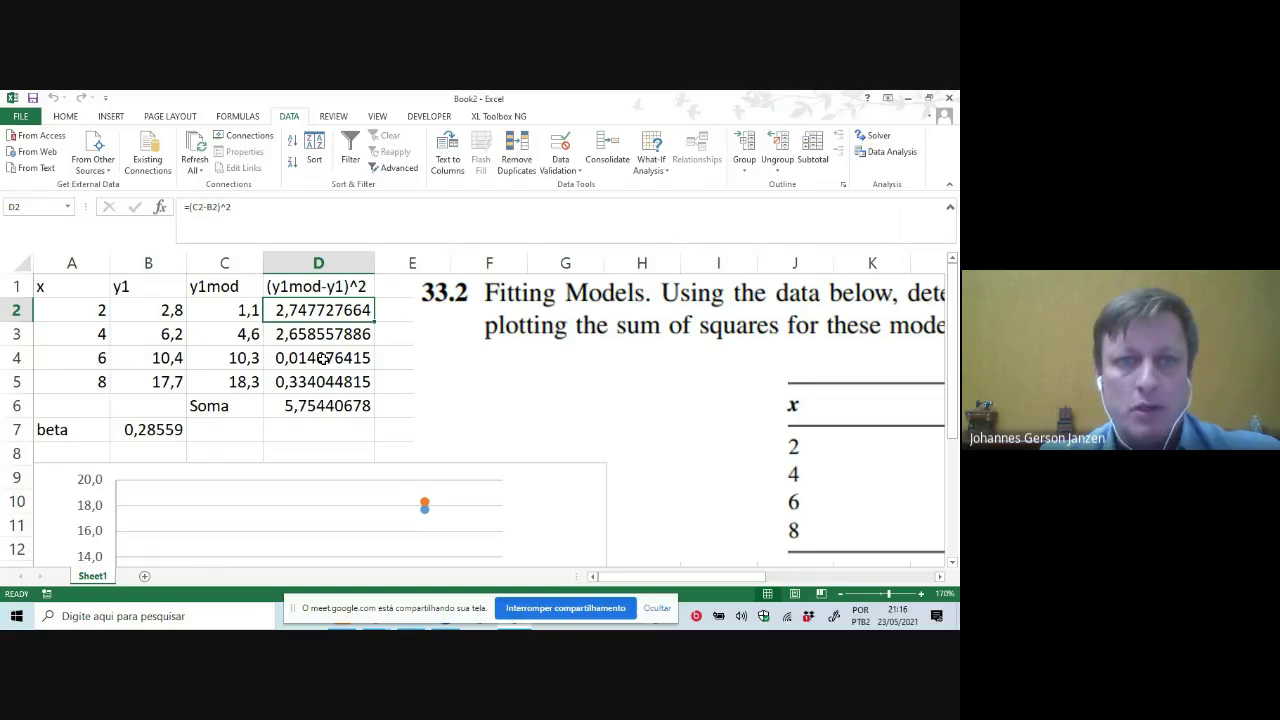
key(Left)
key(Left)
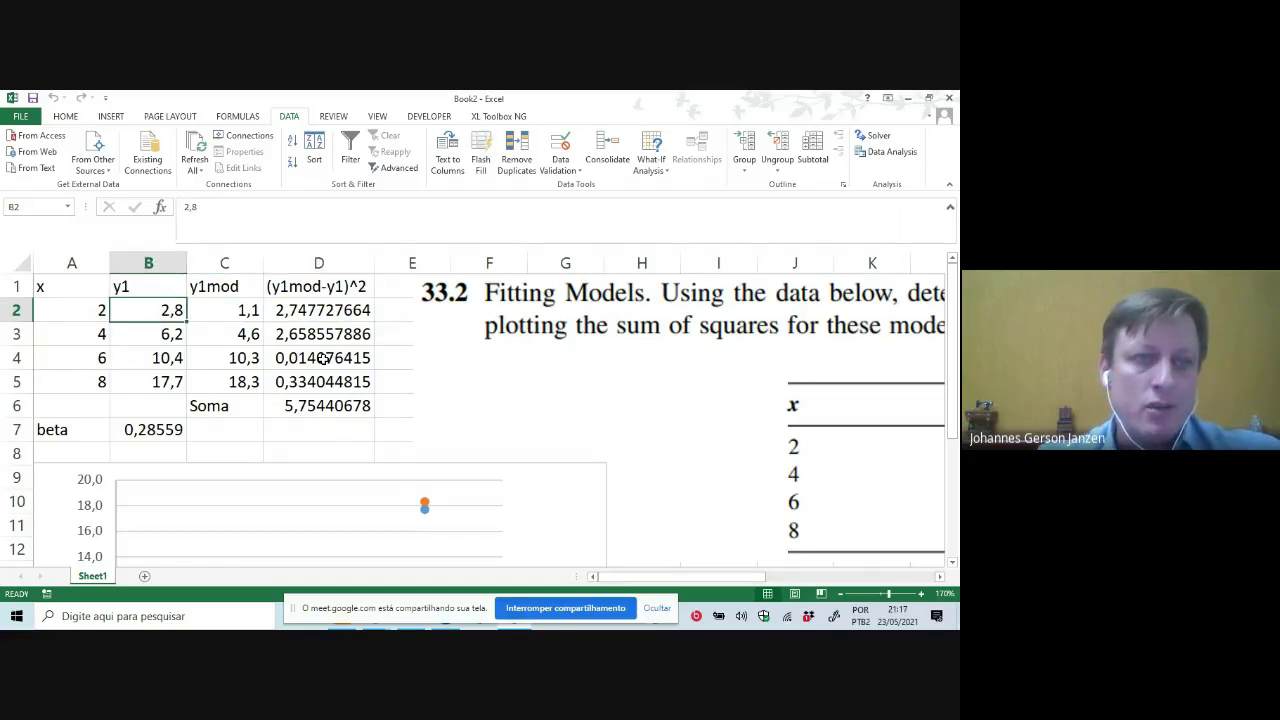
key(Down)
key(Down)
key(Down)
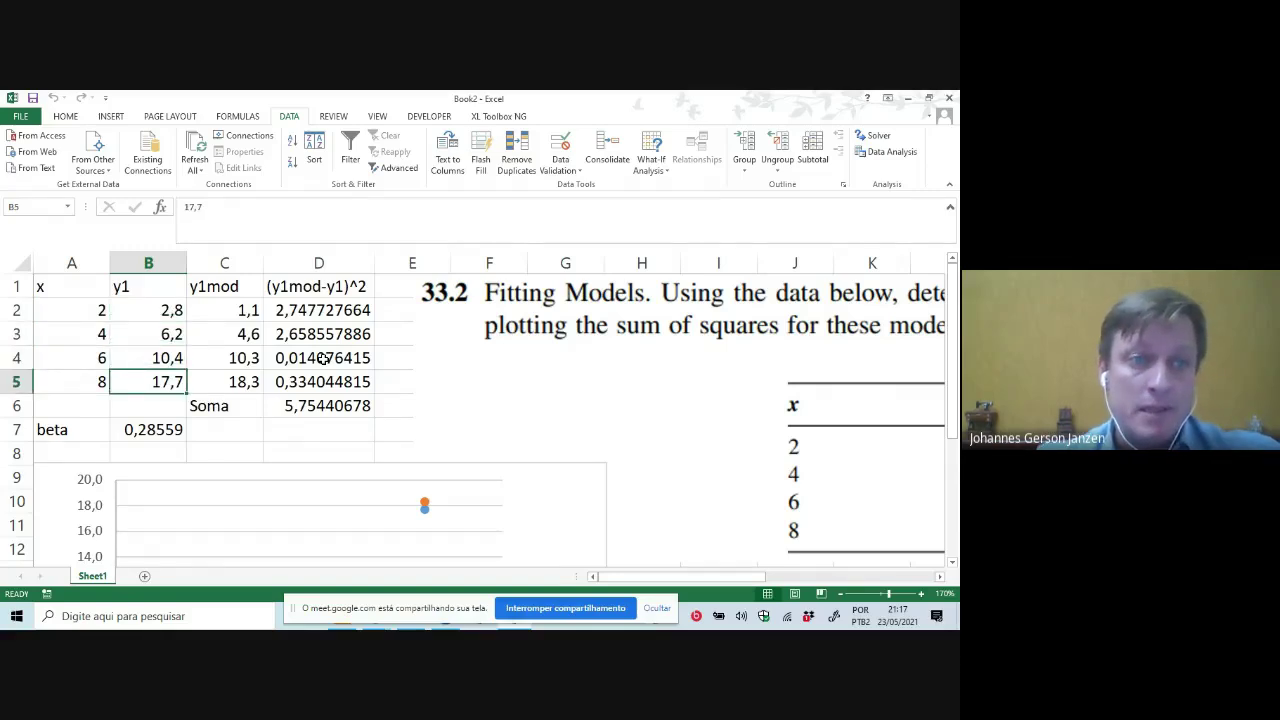
key(Up)
key(Up)
key(Up)
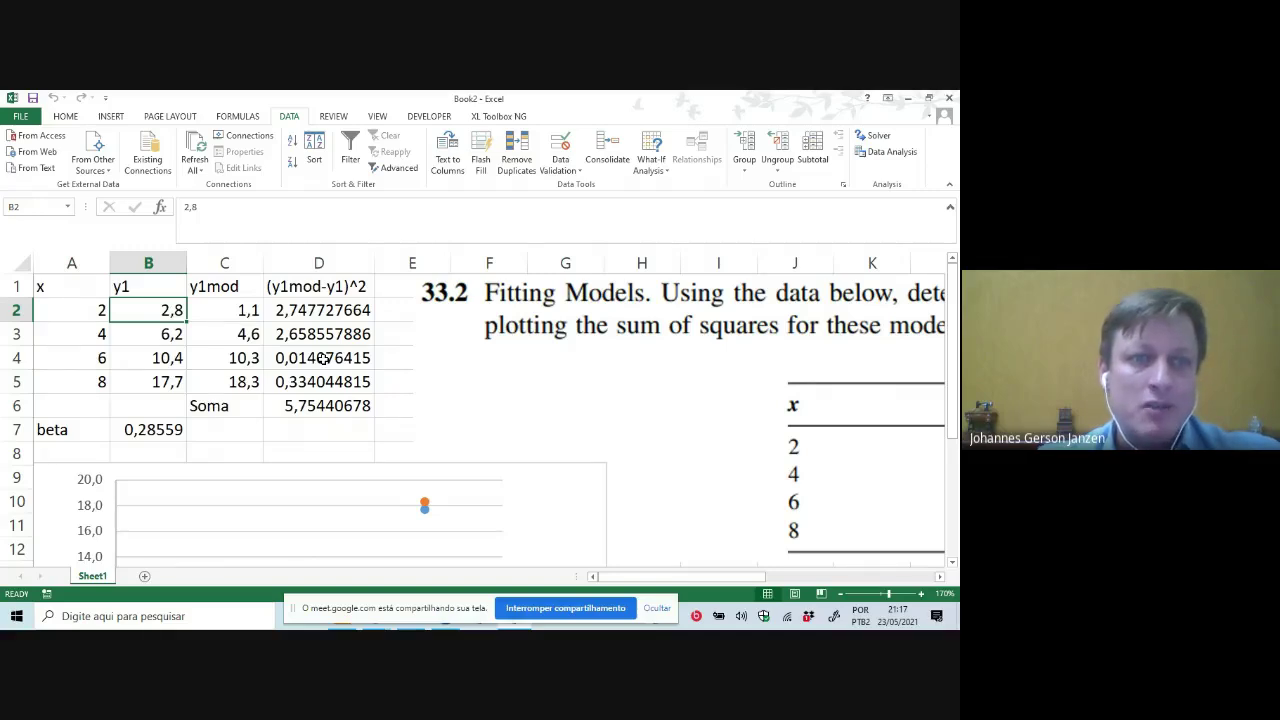
key(Down)
key(Down)
key(Down)
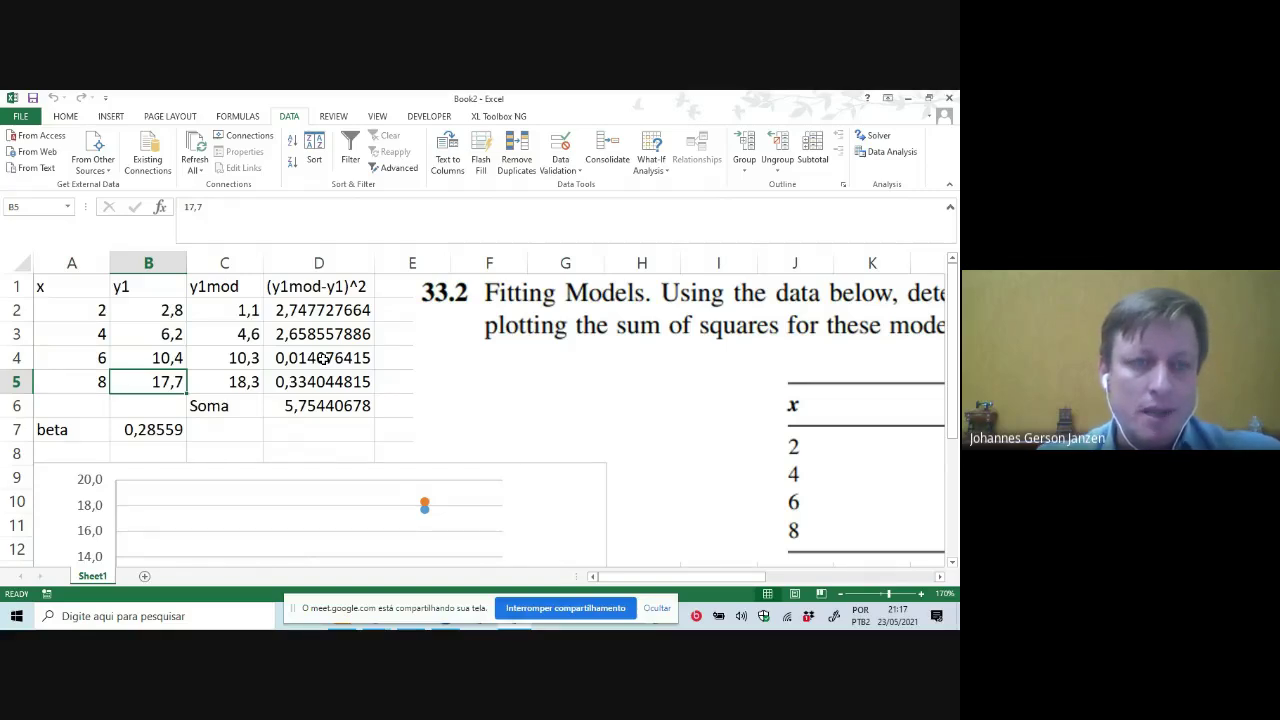
Check the Soma formula in D6 that adds up the squared differences
key(Right)
key(Down)
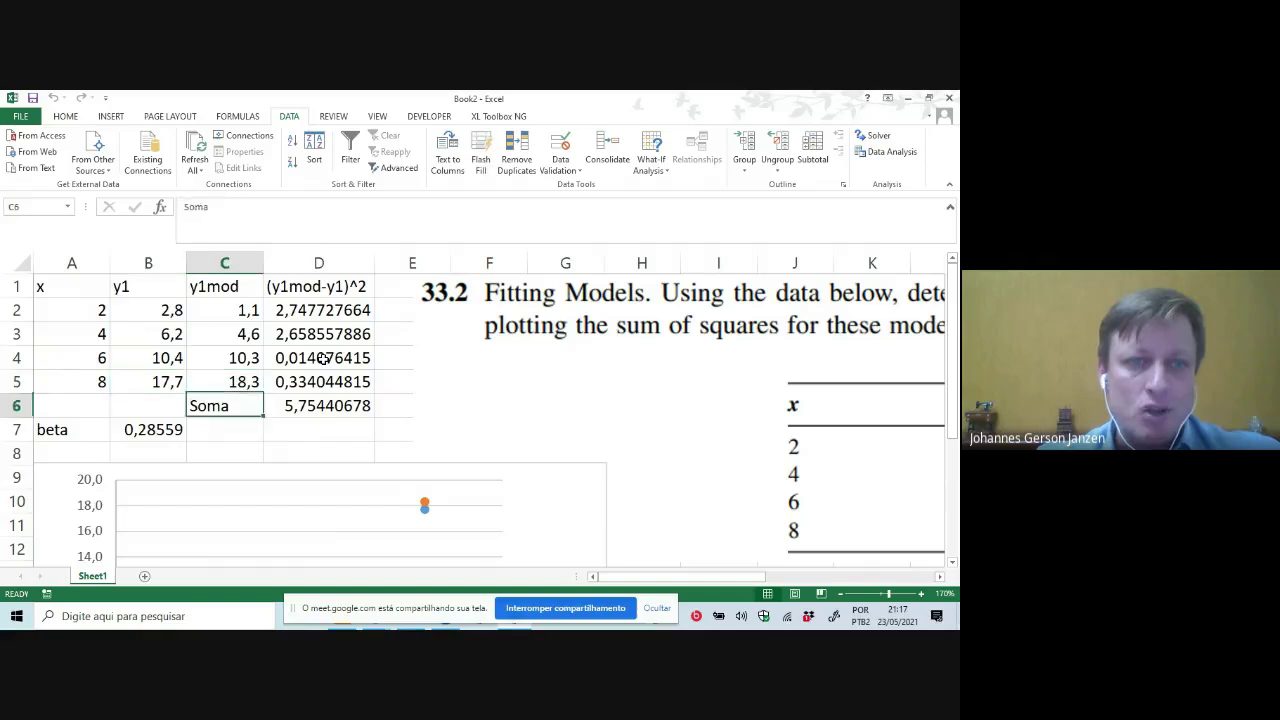
key(Down)
key(Right)
key(Up)
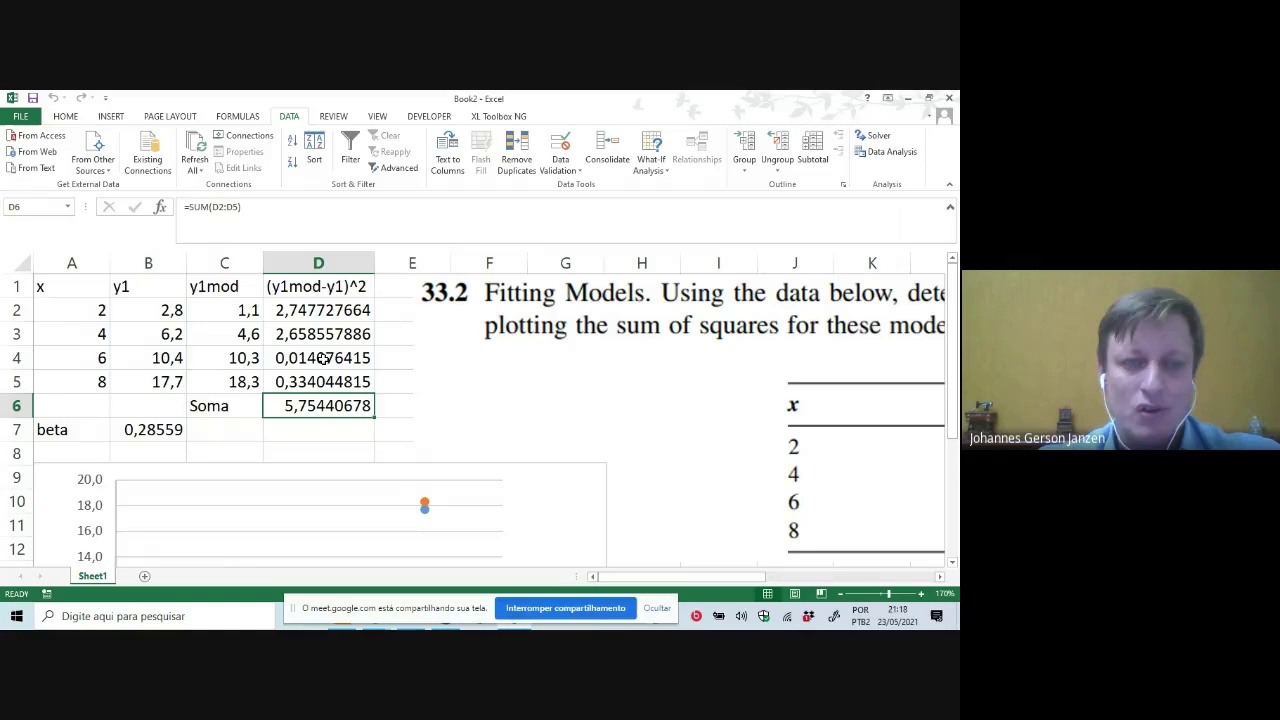
Weight the squared difference in D2 by the inverse of y1, making the formula =(1/B2)*(C2-B2)^2
key(Up)
key(Up)
key(Up)
key(Up)
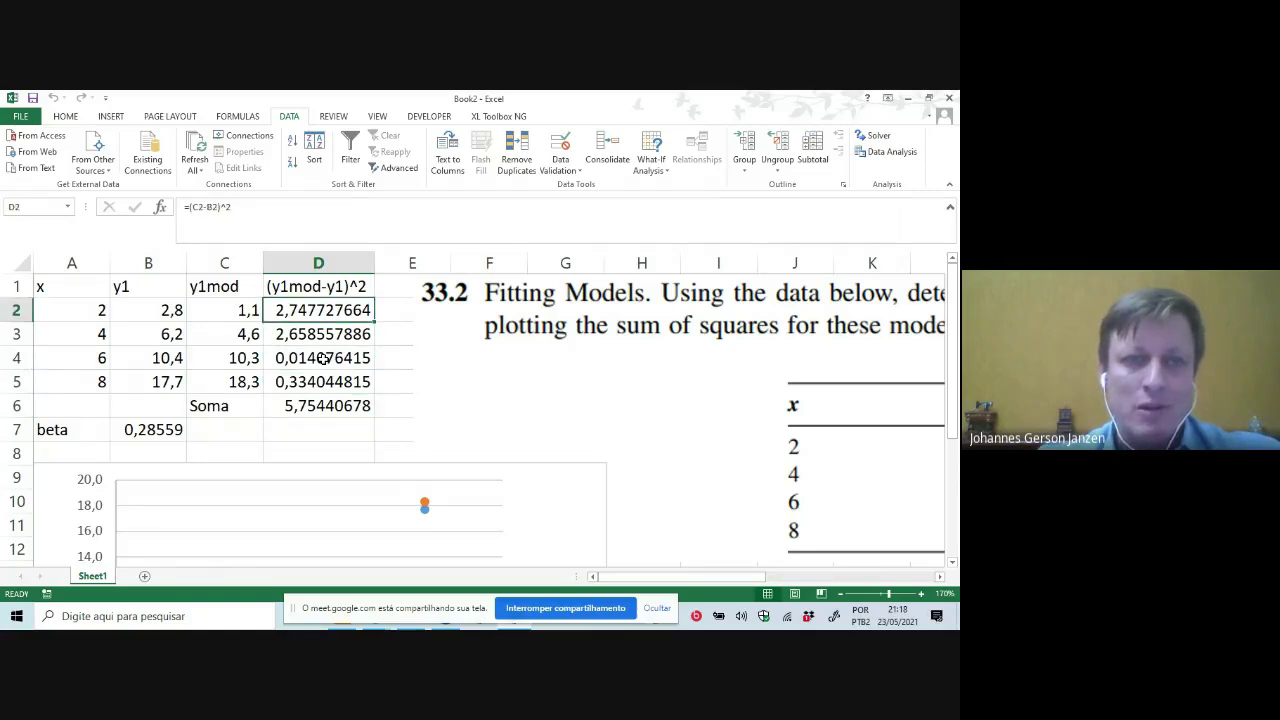
click(189, 208)
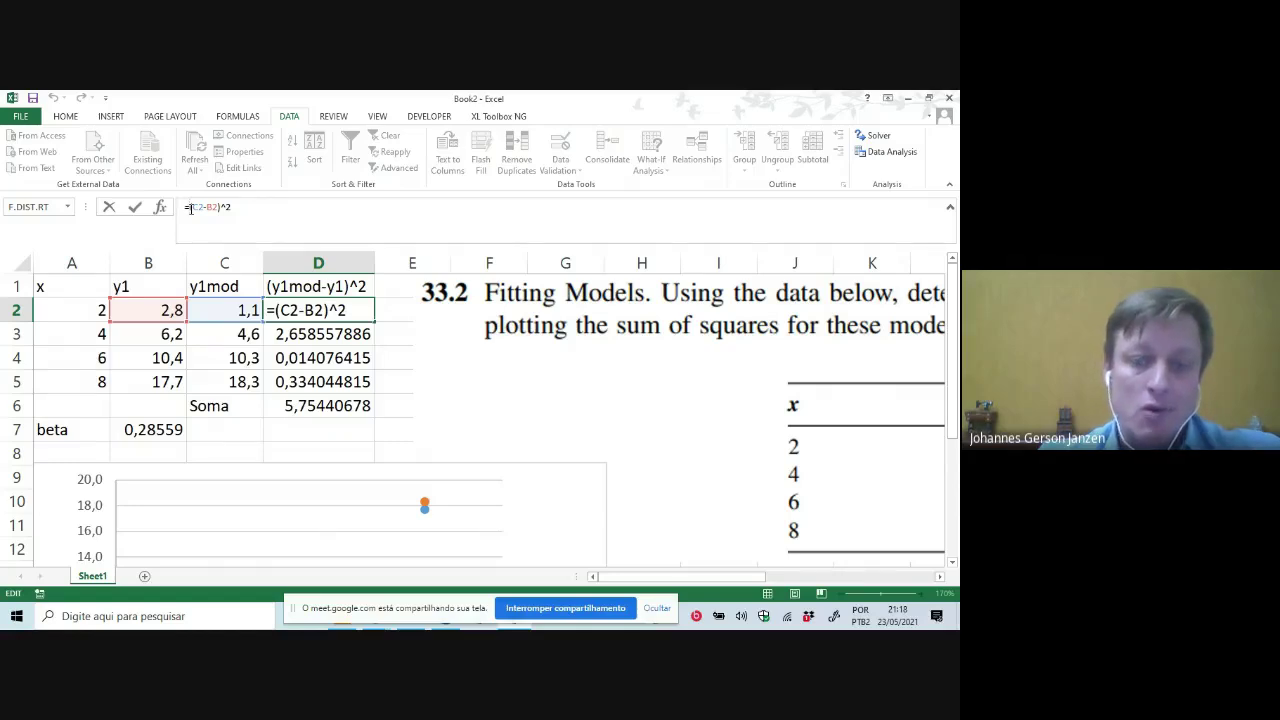
text(()
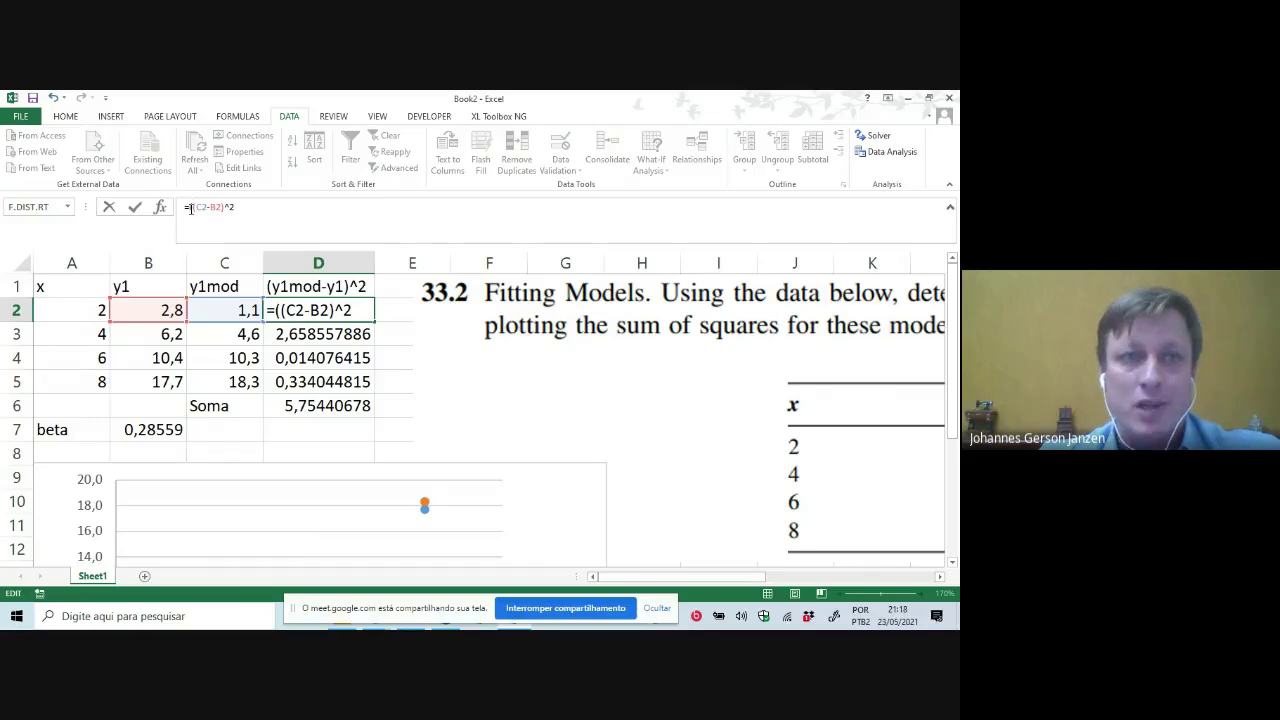
text(1)
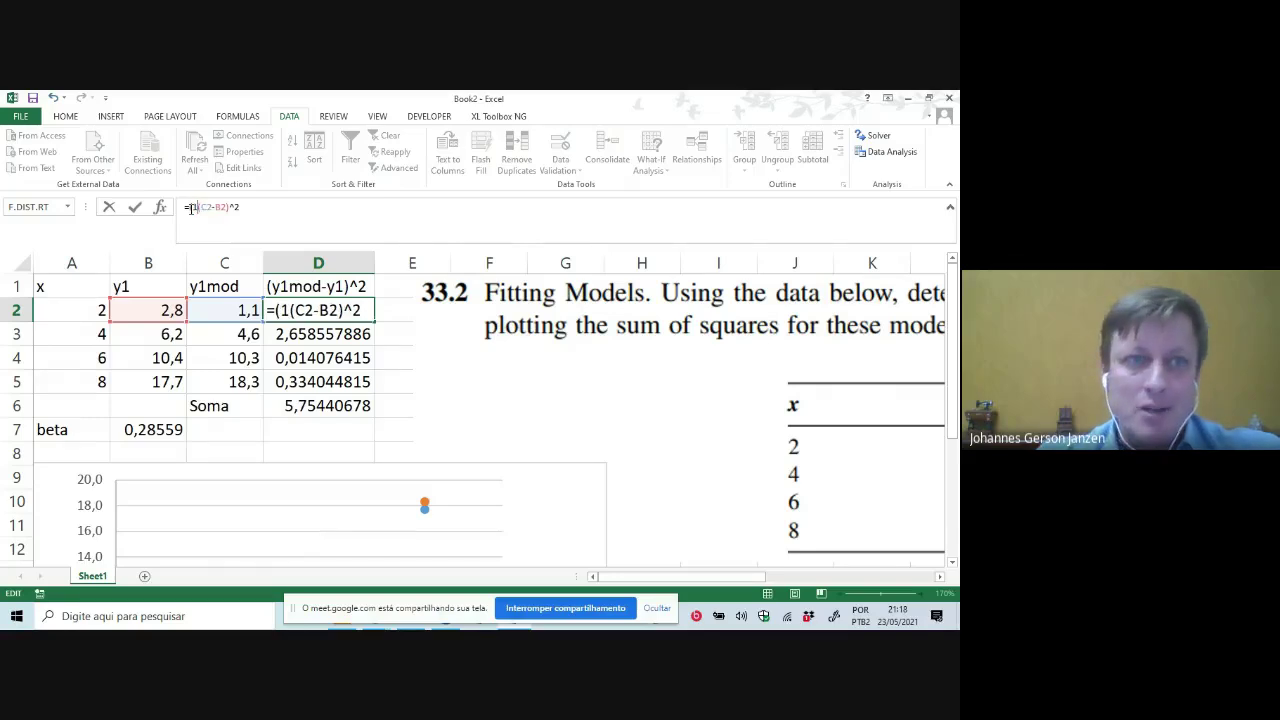
text(/)
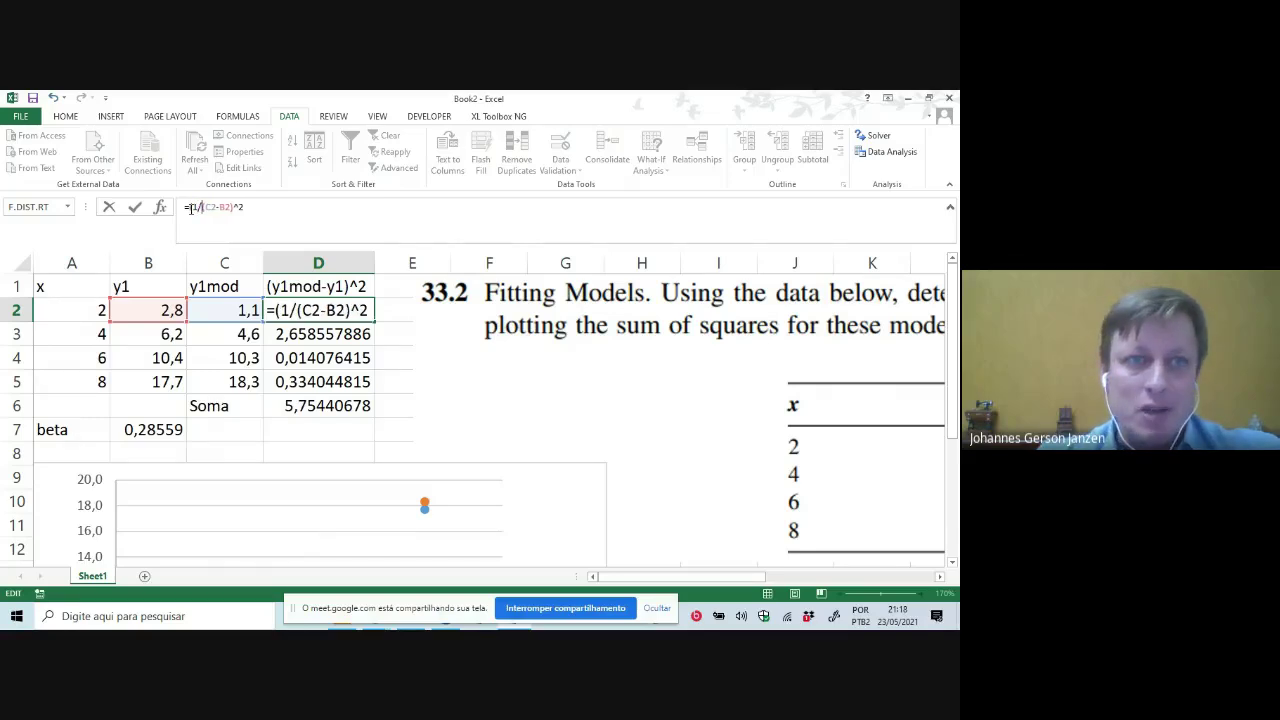
click(165, 310)
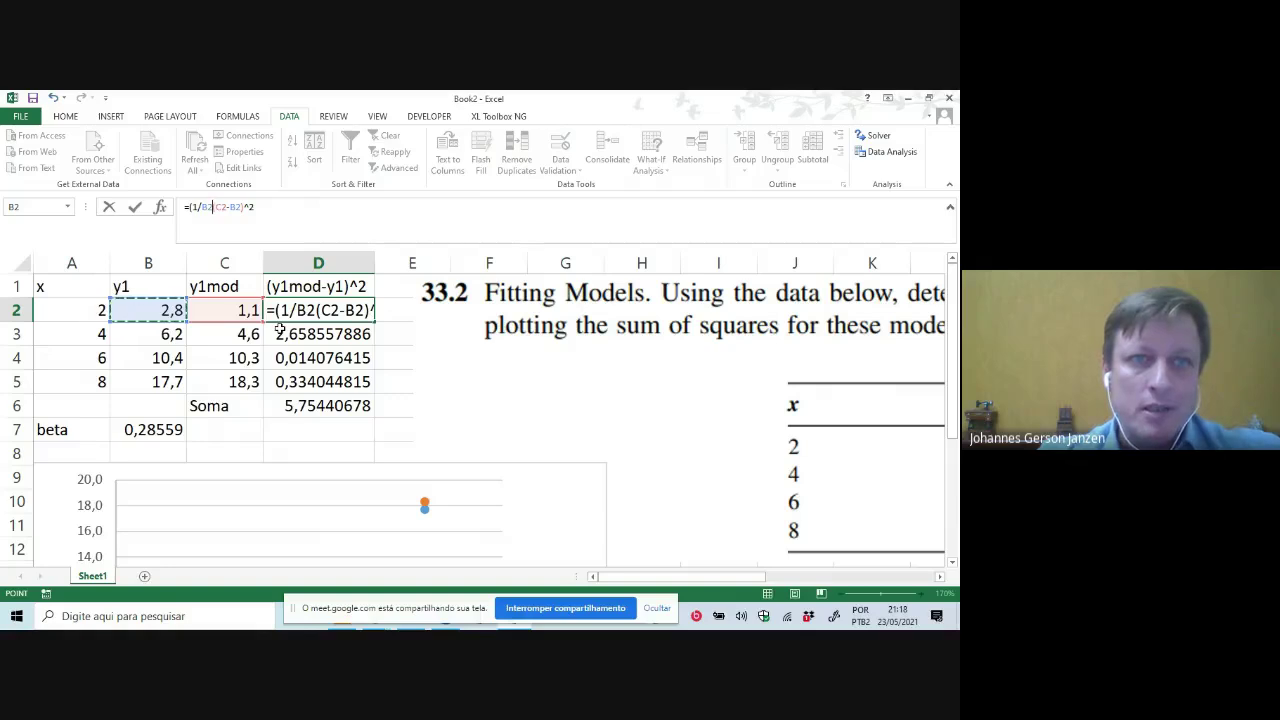
text())
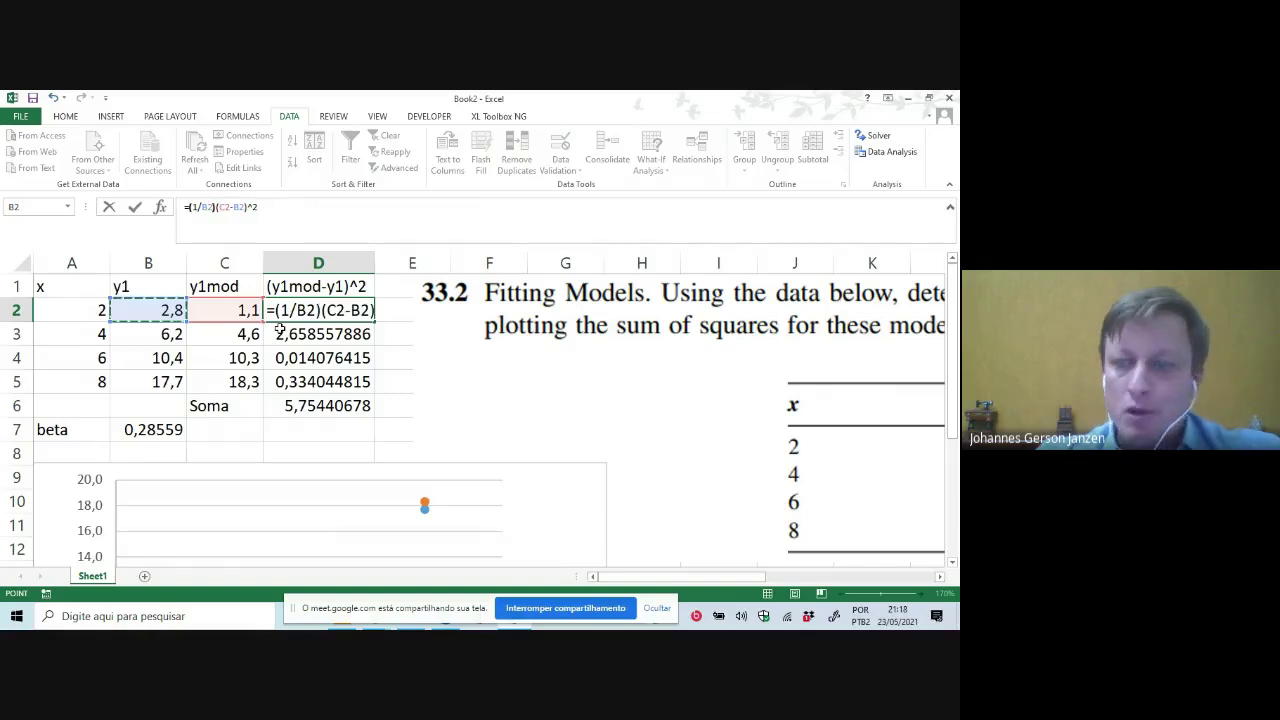
text(*)
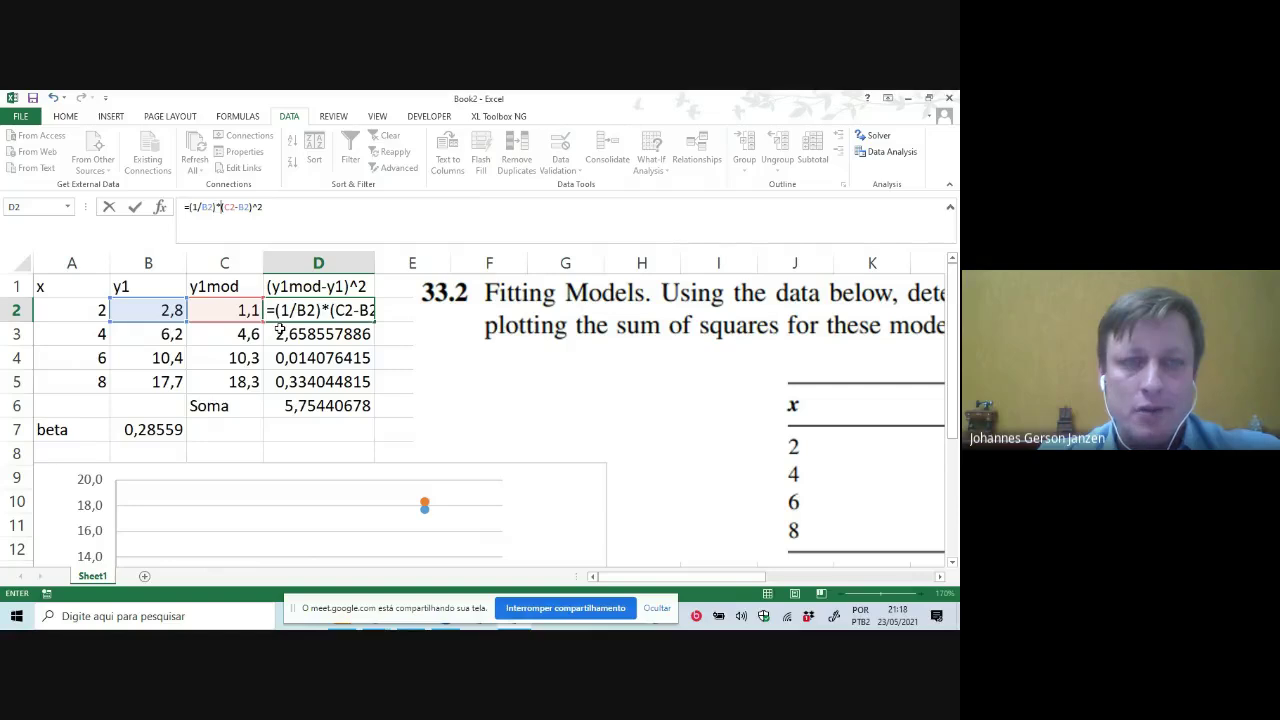
key(Return)
key(Up)
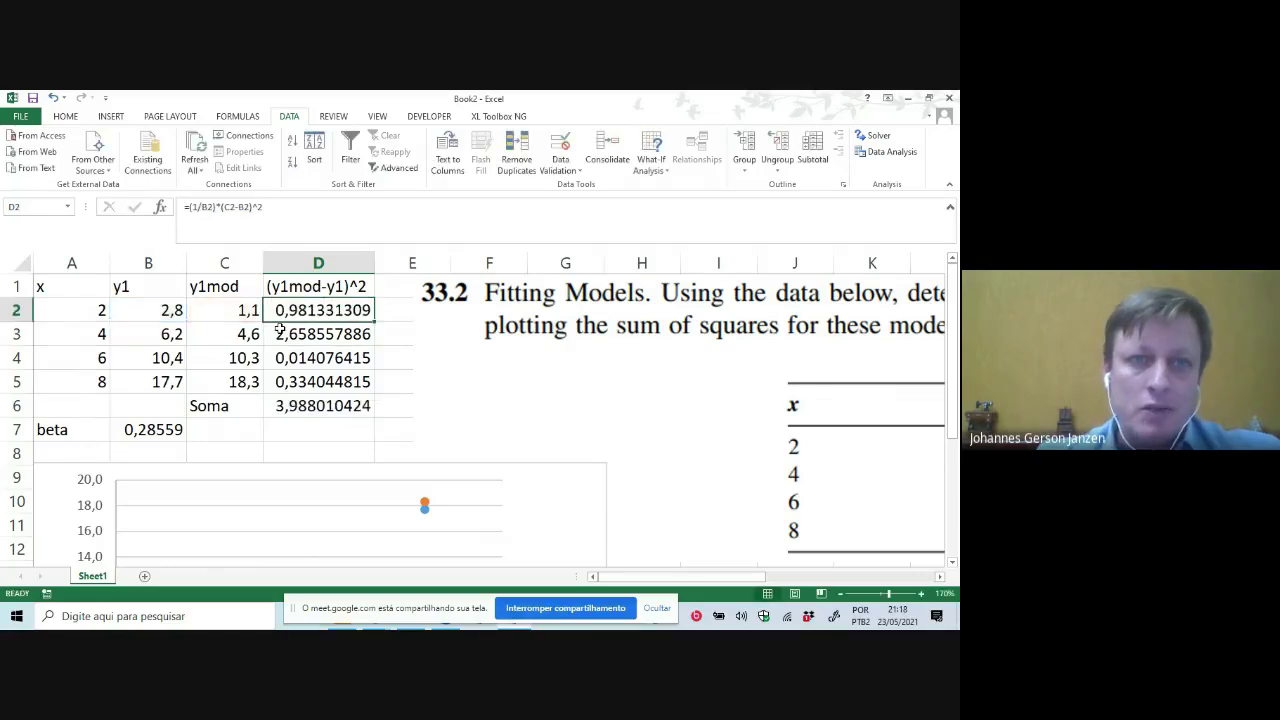
Copy the weighted formula from D2 down through D5 and check its cell references in D3 and D5
drag(375, 320, 360, 384)
click(338, 336)
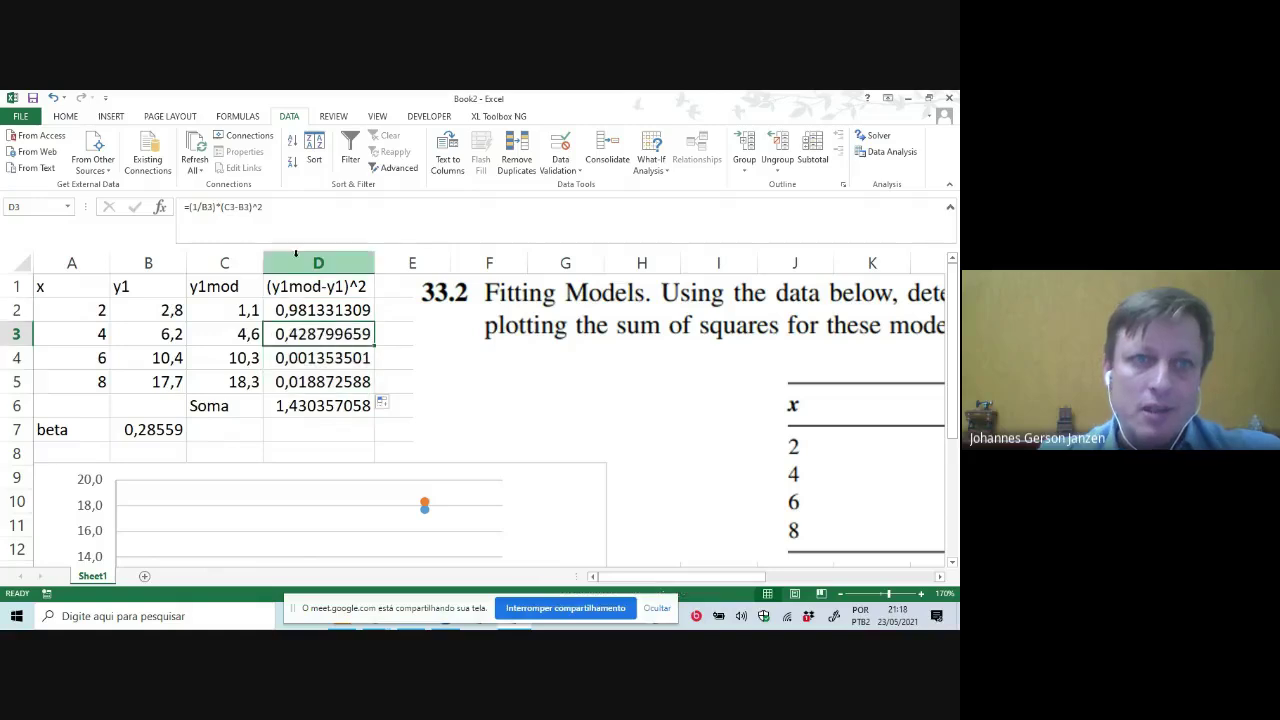
click(316, 379)
click(331, 213)
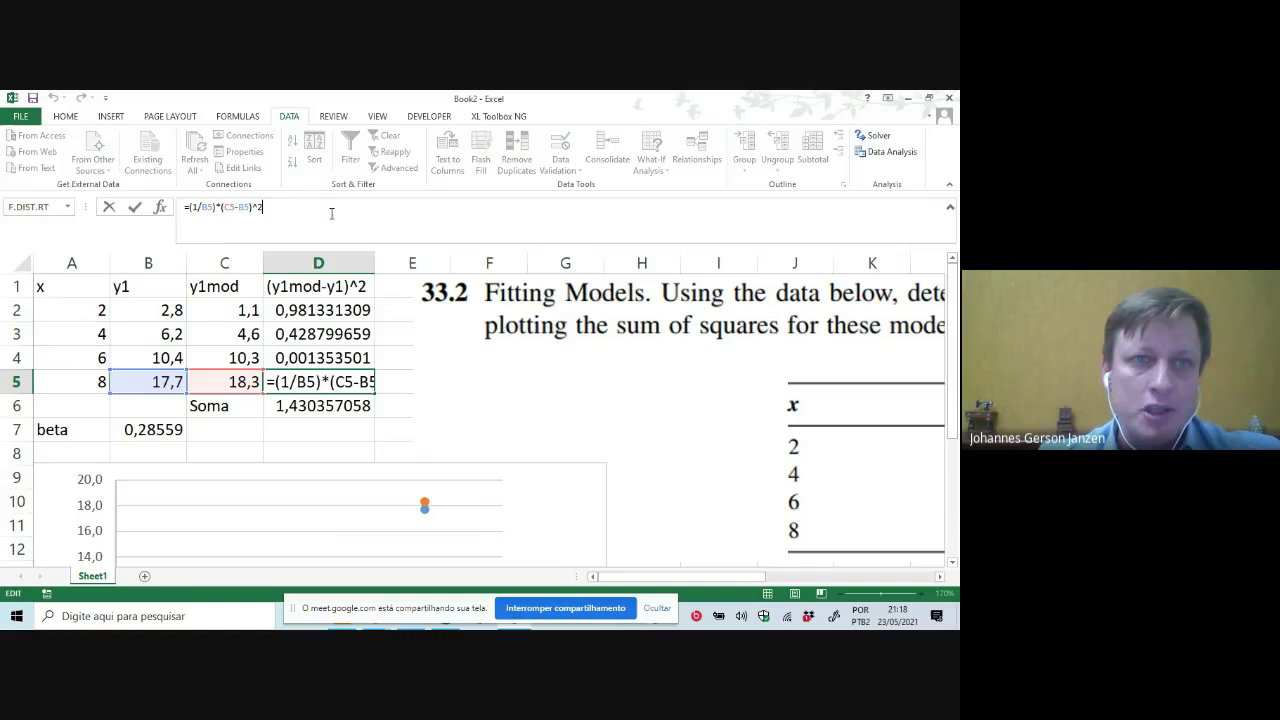
key(Return)
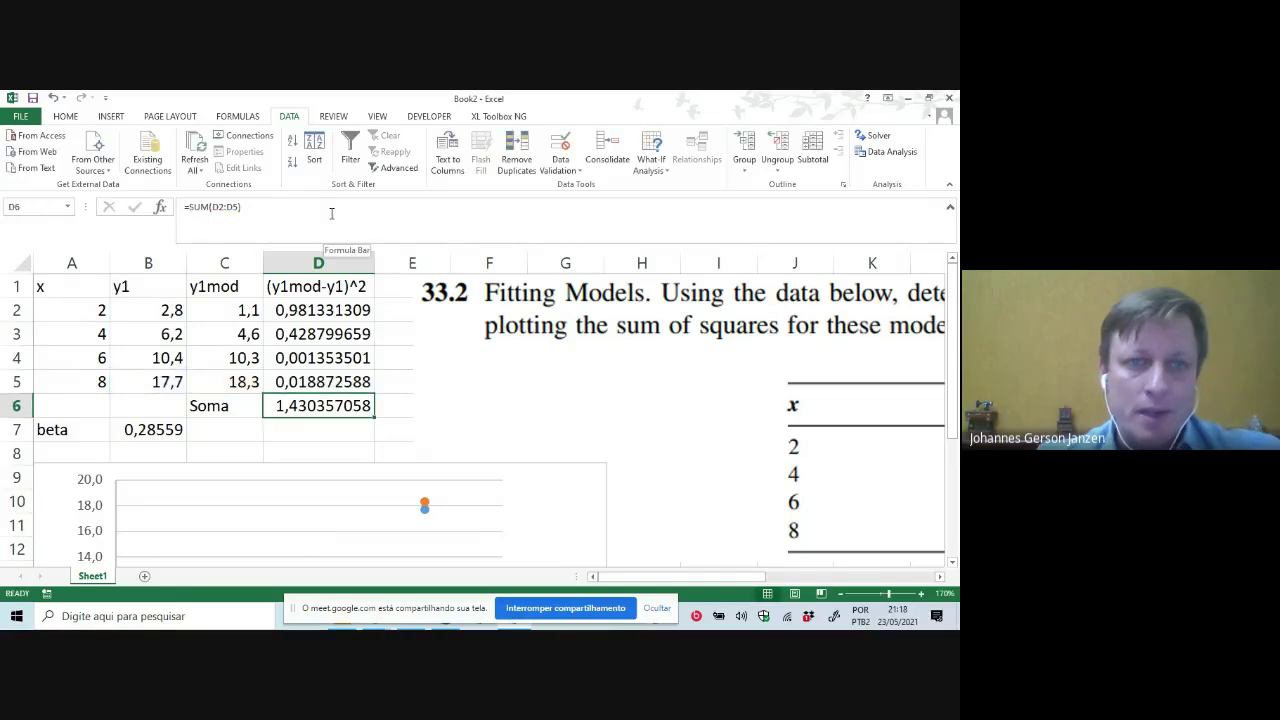
key(Left)
key(Right)
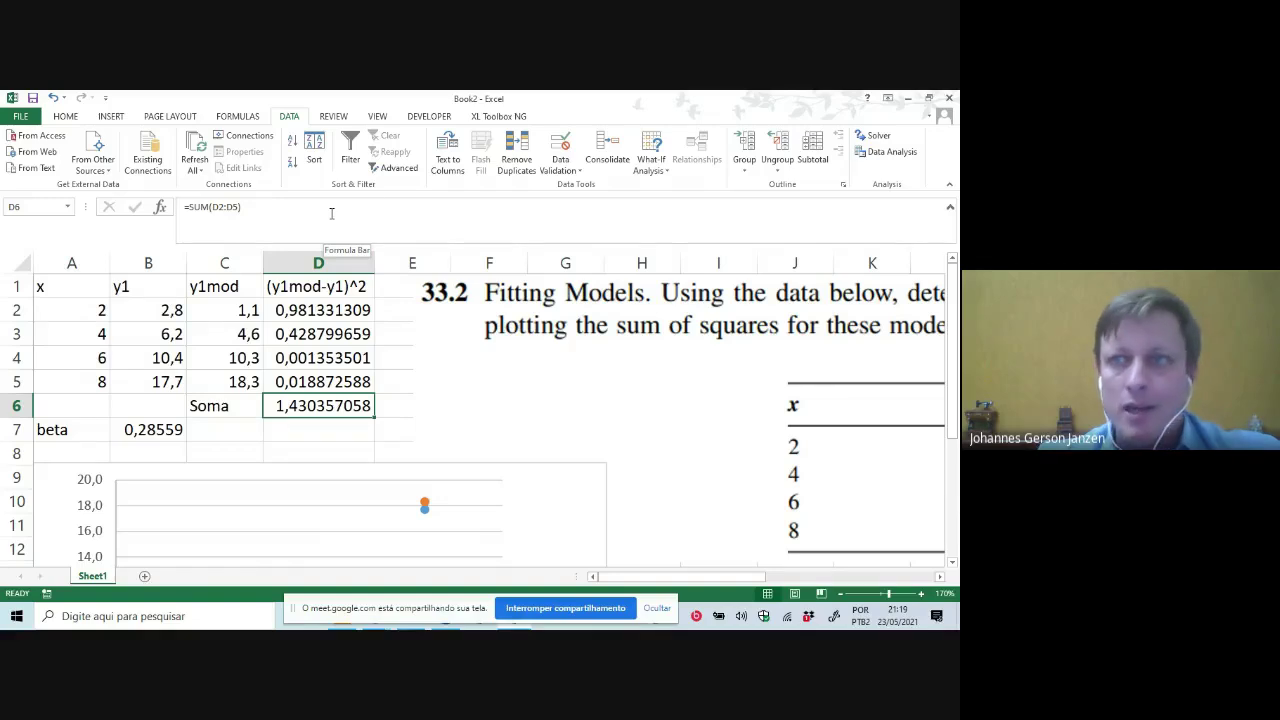
Run Solver on objective D6 with a target value of 0 by changing B7, and keep the Solver solution
click(868, 136)
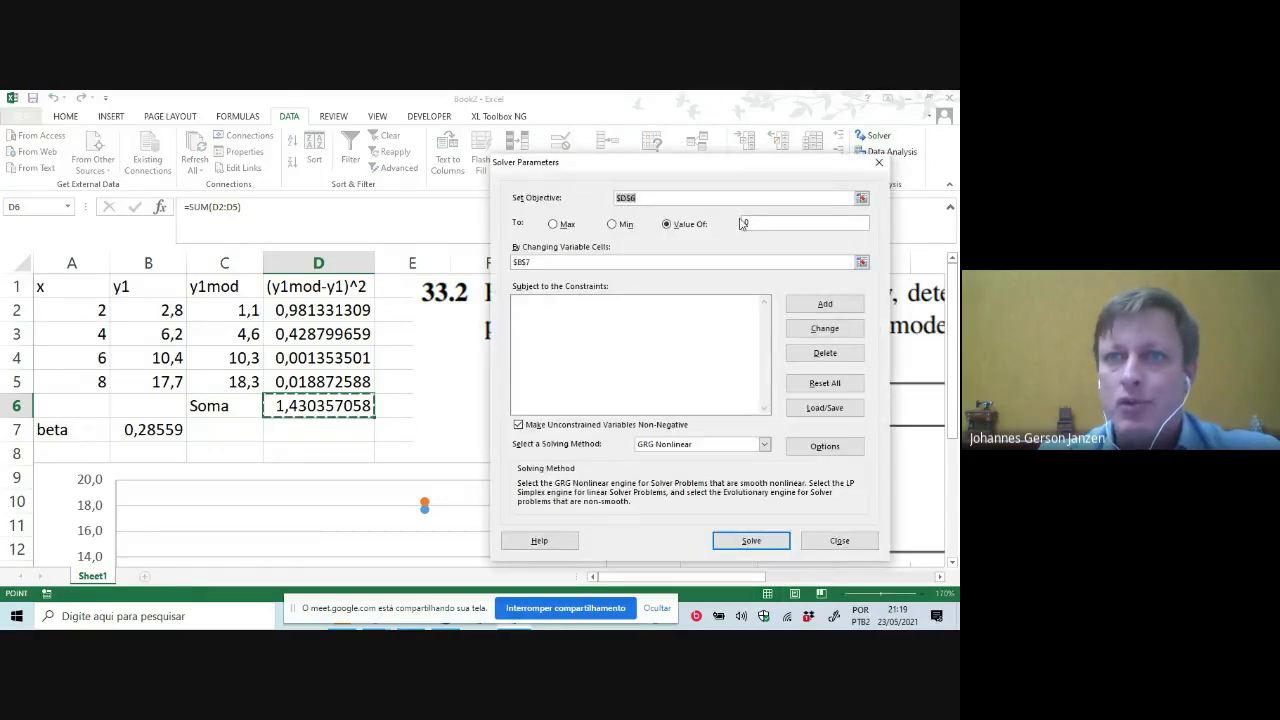
click(762, 543)
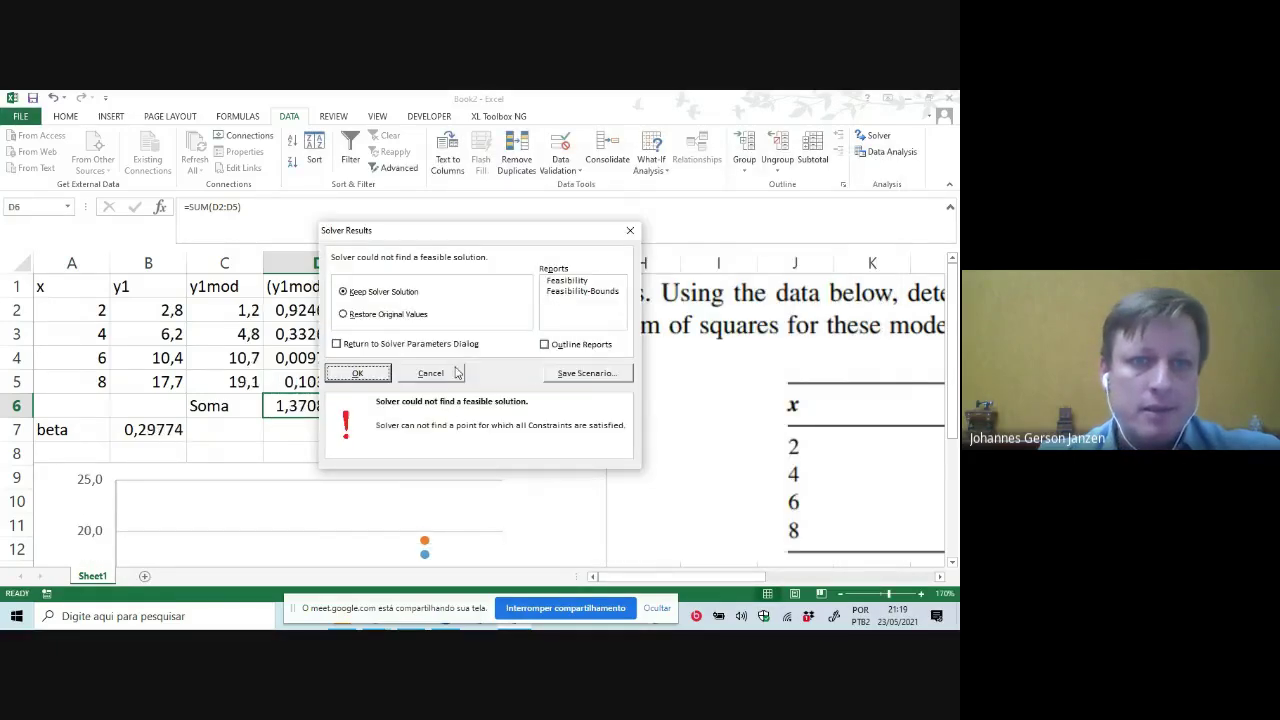
click(376, 376)
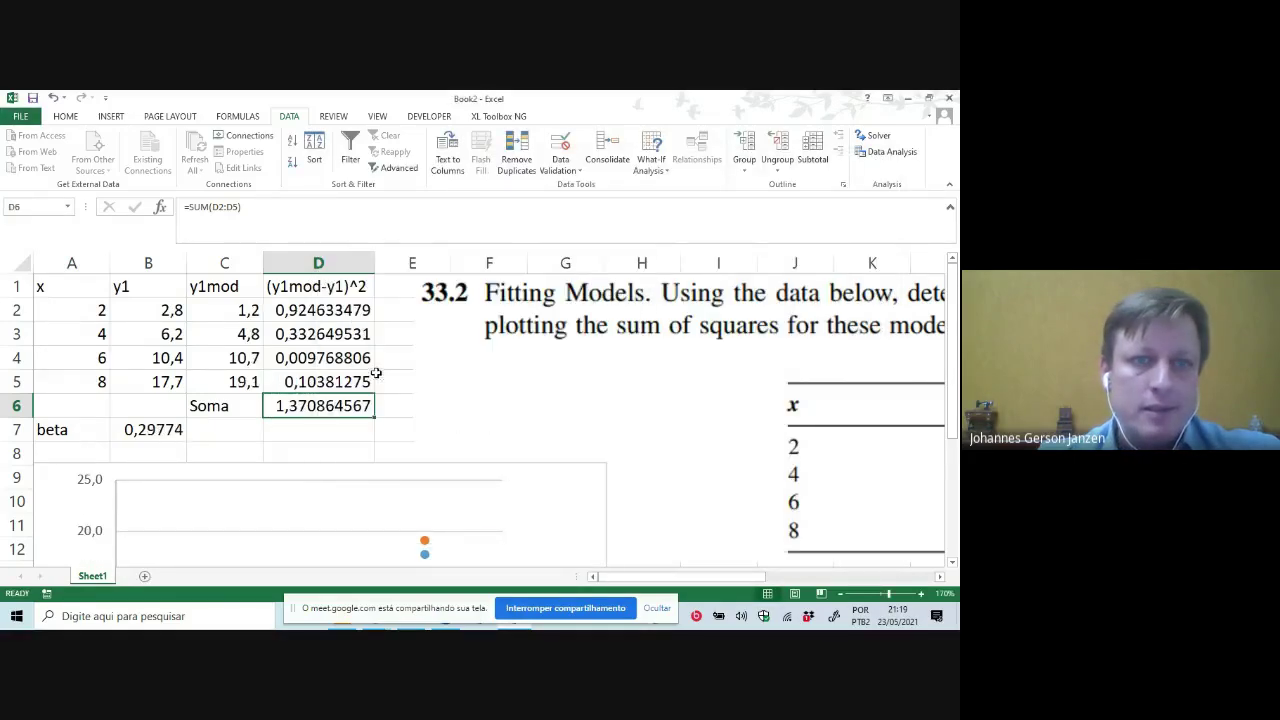
Inspect the refitted beta in B7 and compare the modelo points with the data in the chart
click(222, 433)
key(Left)
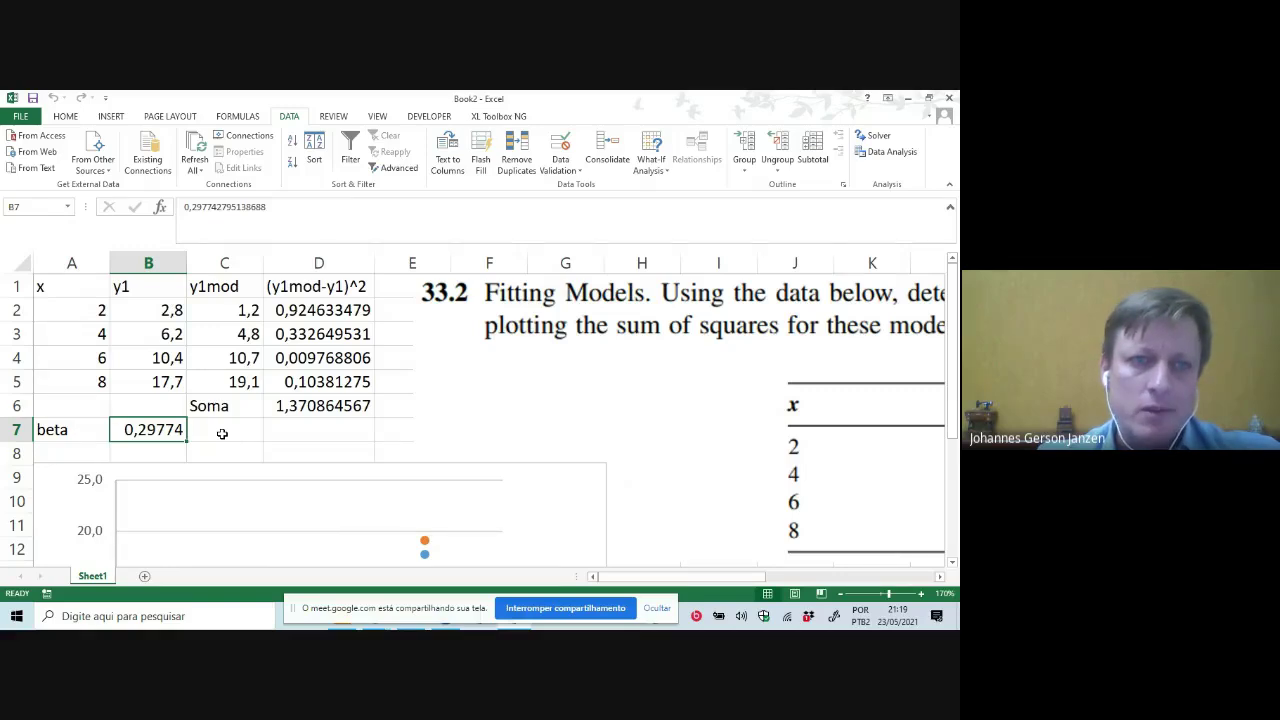
click(222, 433)
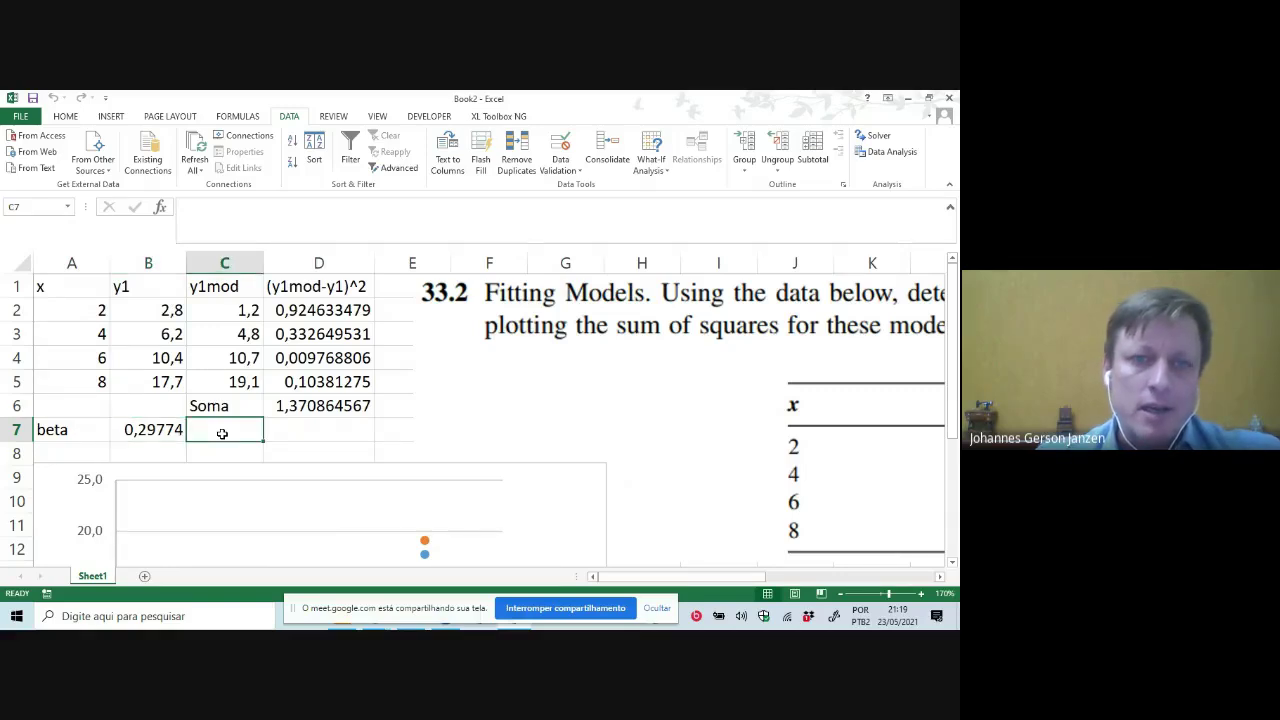
key(Page_Down)
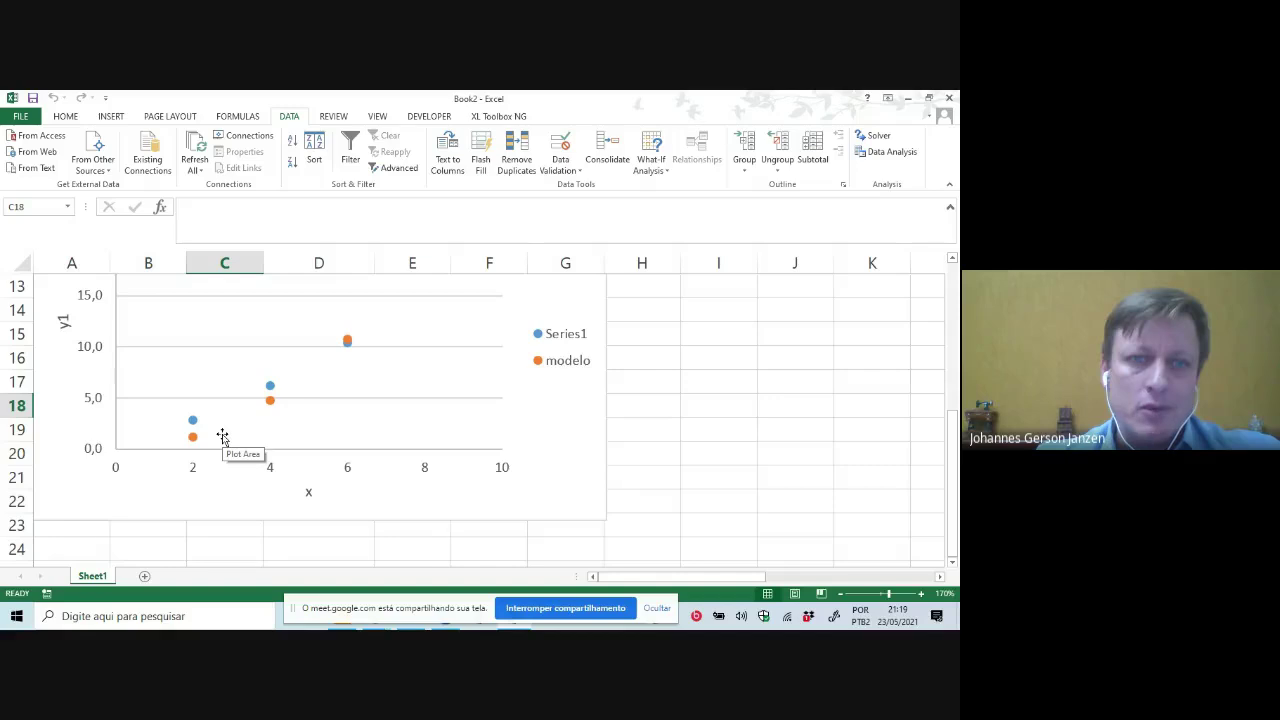
Examine how closely the modelo points follow the Series1 points in the chart at x values 2, 4, 6 and 8
key(Up)
key(Up)
key(Up)
key(Up)
key(Up)
key(Up)
key(Up)
key(Up)
key(Up)
key(Up)
key(Down)
key(Down)
key(Down)
key(Down)
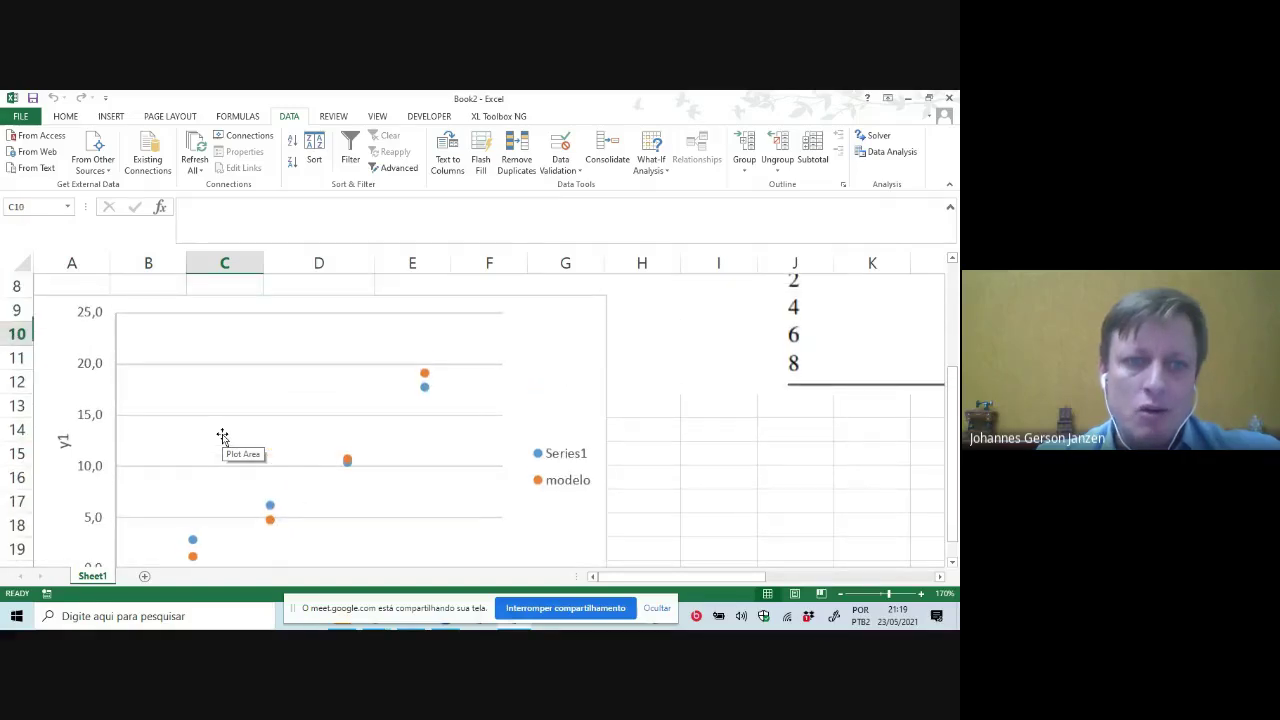
key(Down)
key(Down)
key(Down)
key(Down)
key(Down)
key(Down)
key(Down)
key(Down)
key(Down)
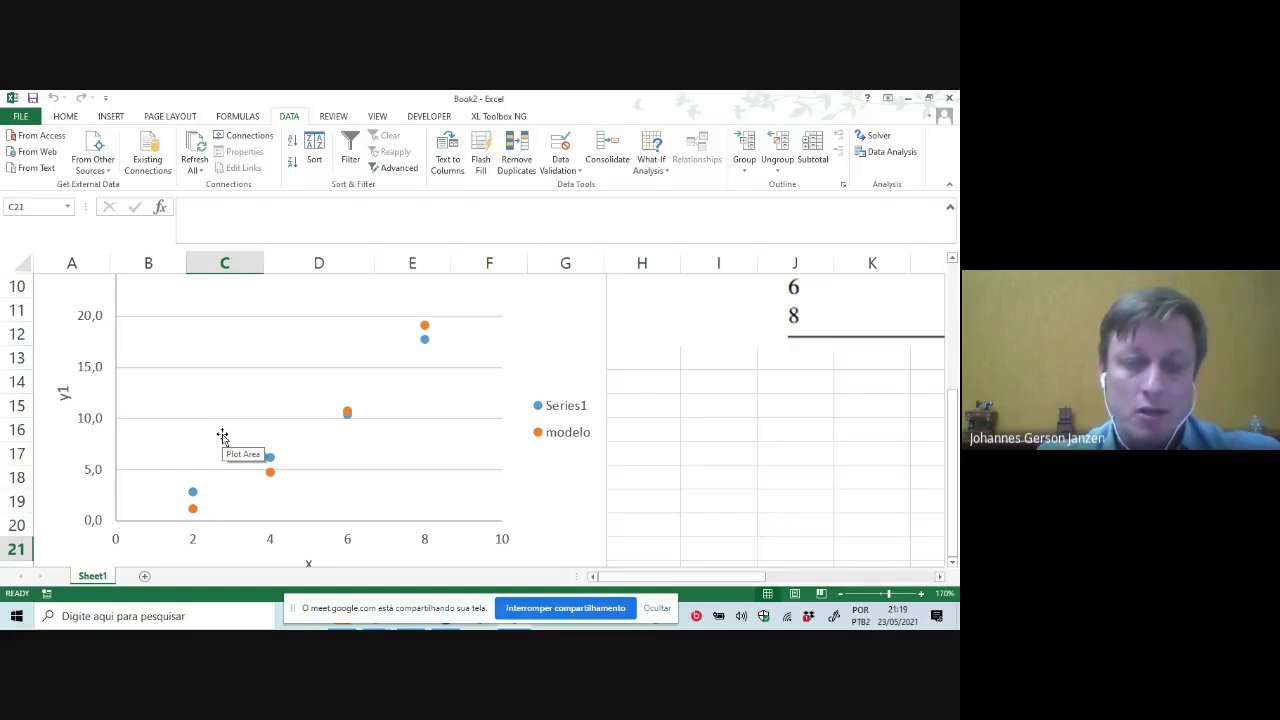
Review the chart's fit again and return to the first model value in C2, beside the data and weighted squared differences
key(Up)
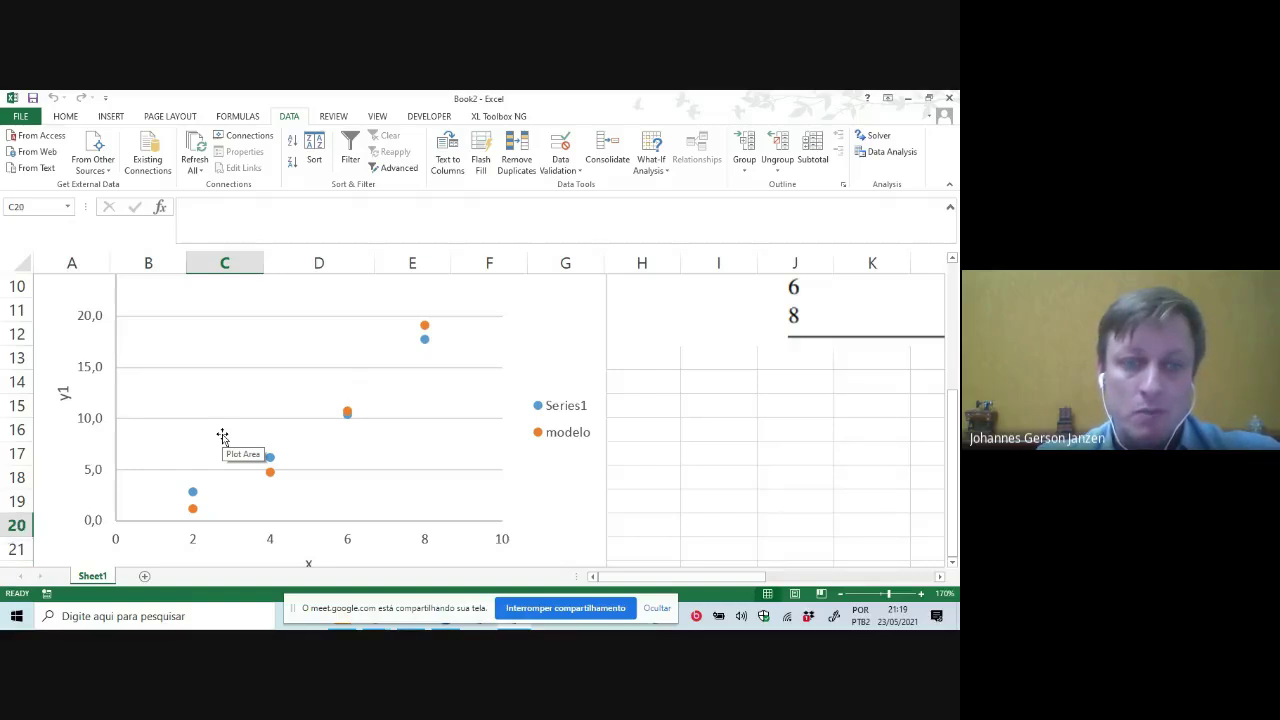
key(Up)
key(Up)
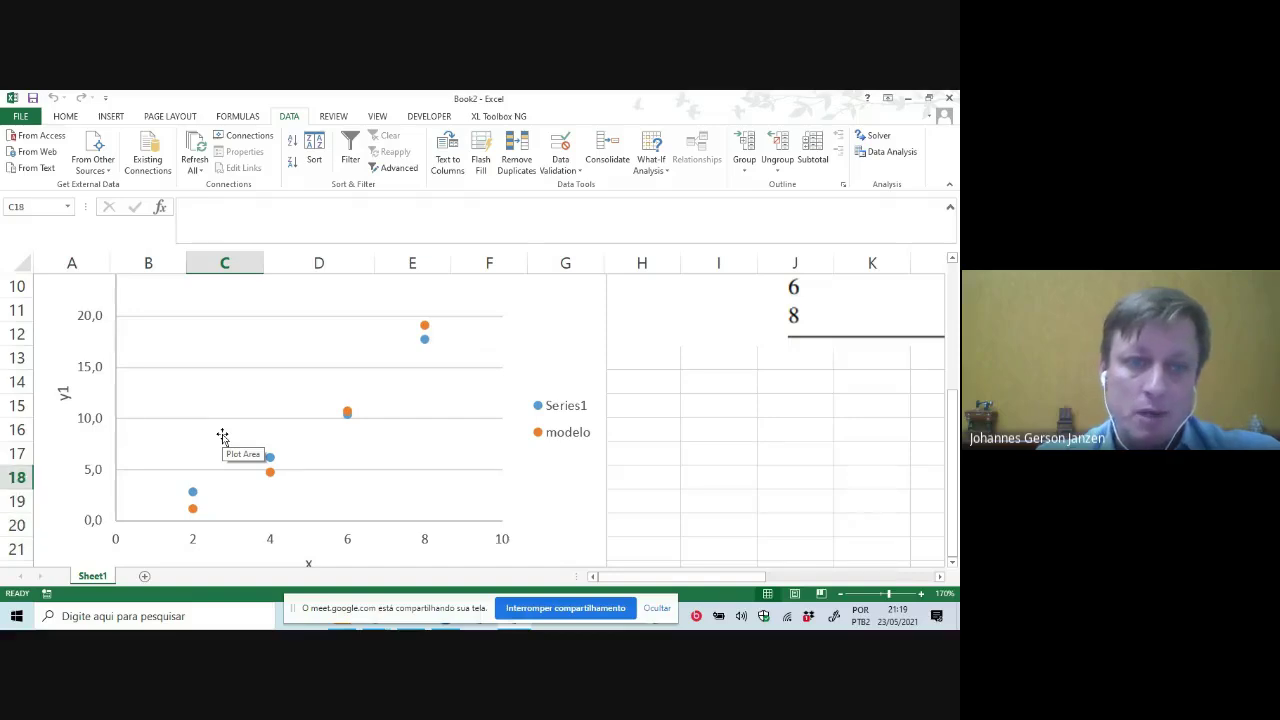
key(Up)
key(Up)
key(Up)
key(Up)
key(Up)
key(Up)
key(Up)
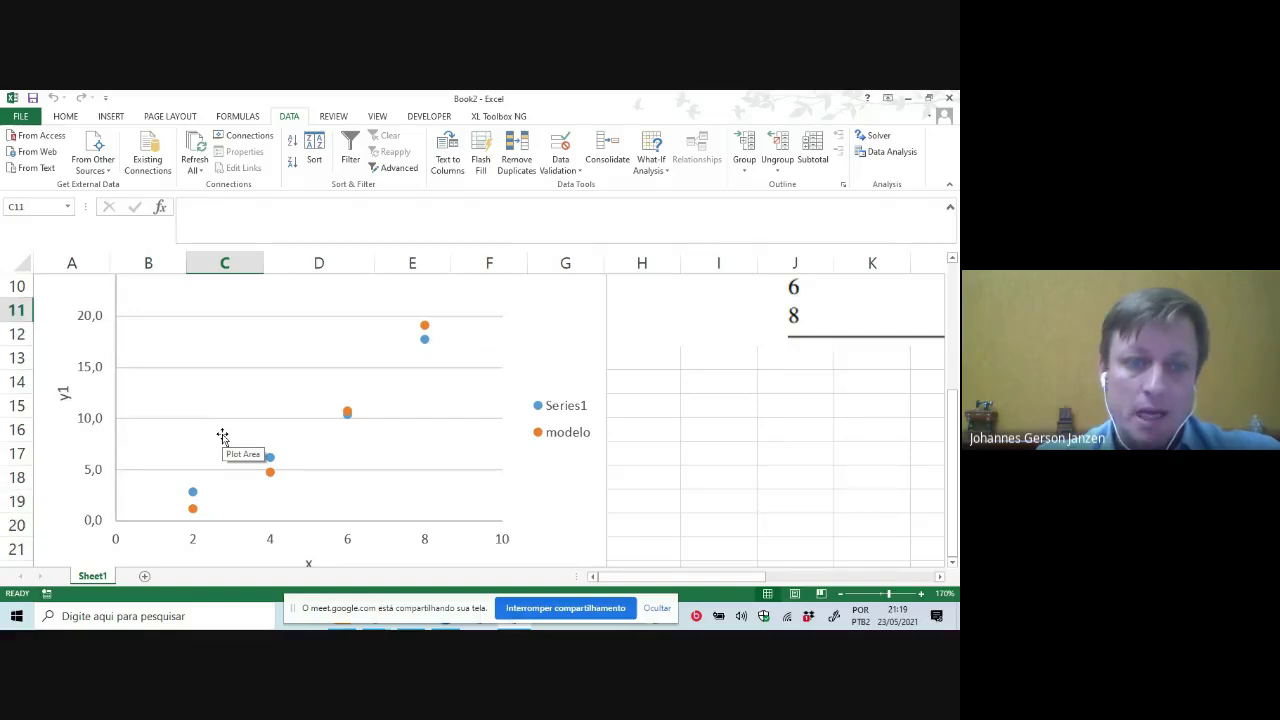
key(Up)
key(Up)
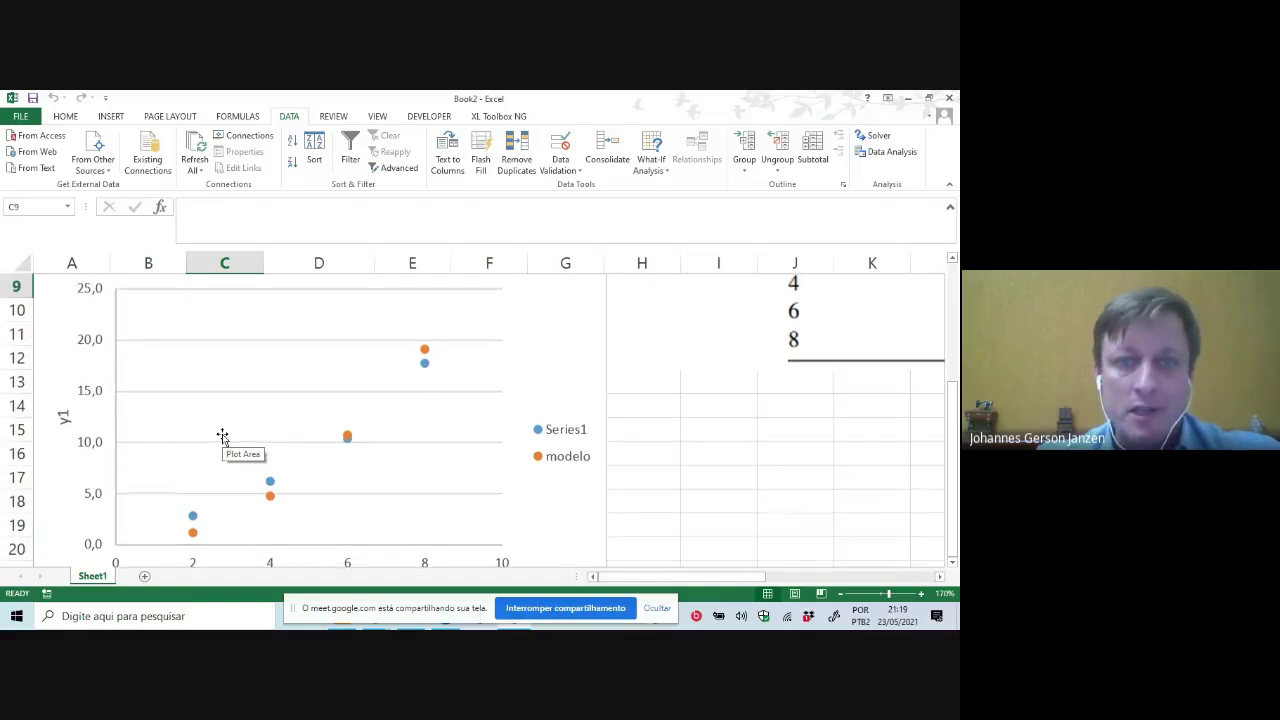
key(Up)
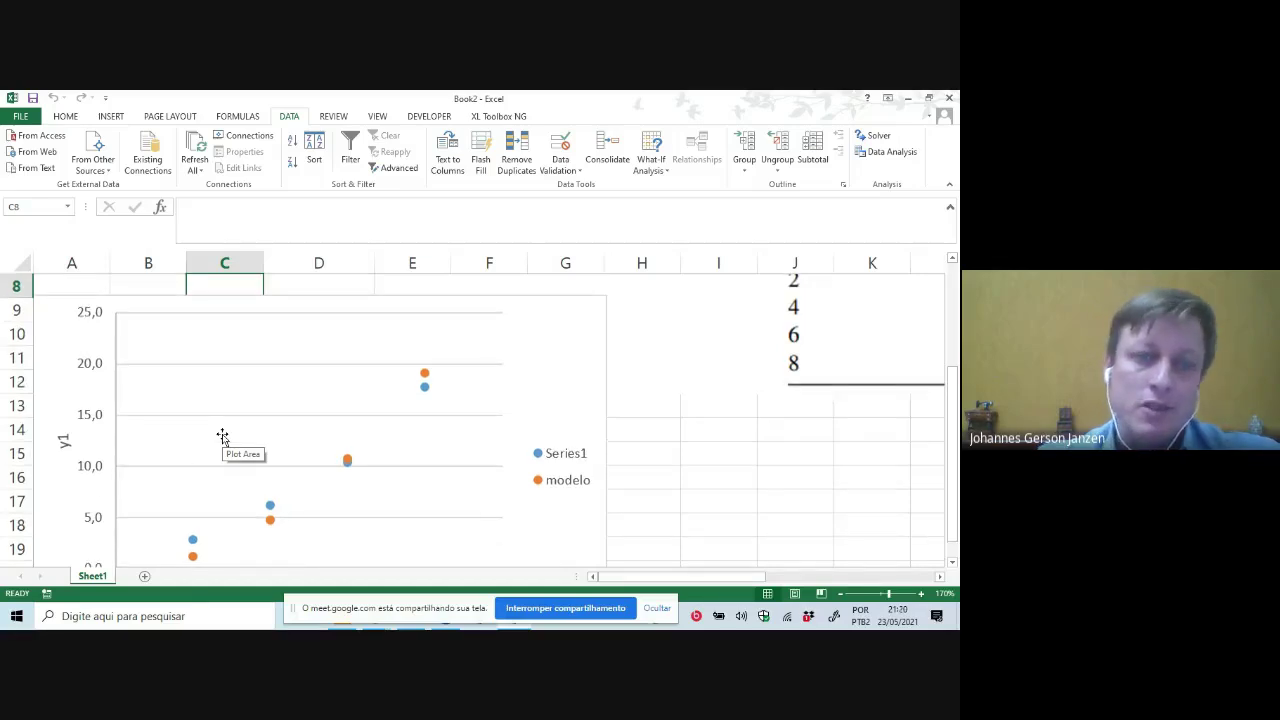
key(Up)
key(Up)
key(Up)
key(Up)
key(Up)
key(Up)
key(Up)
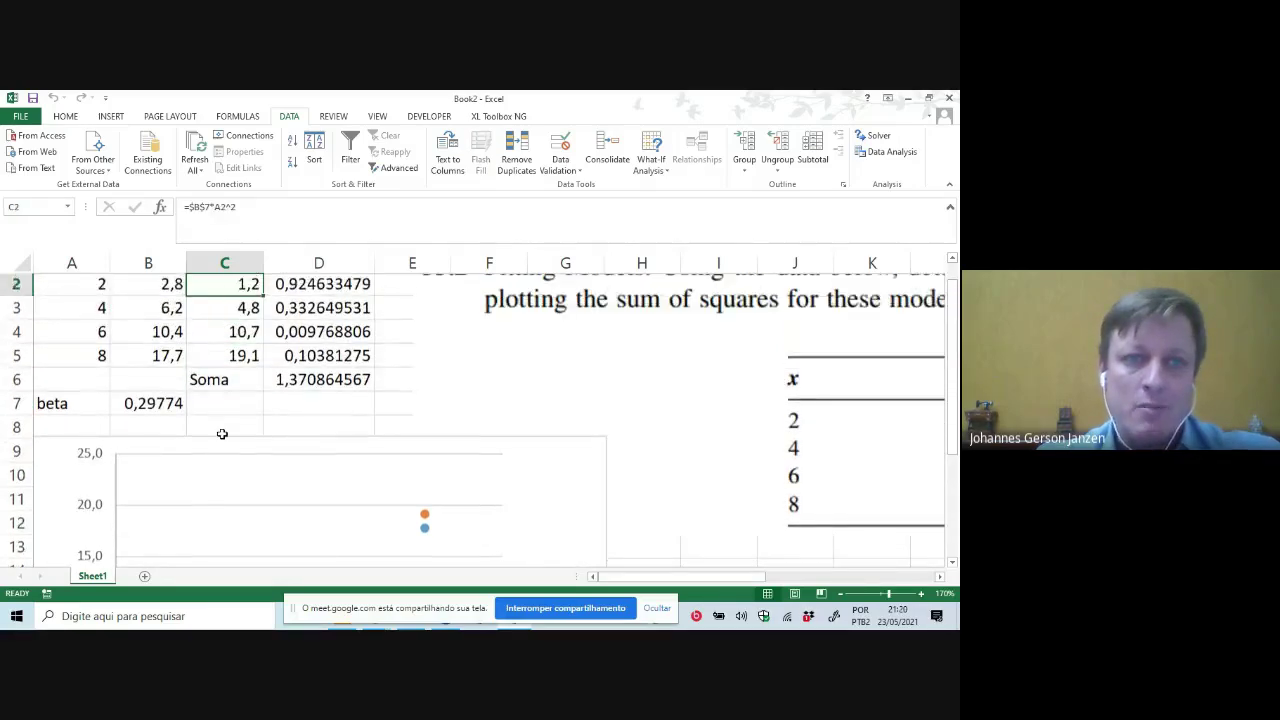